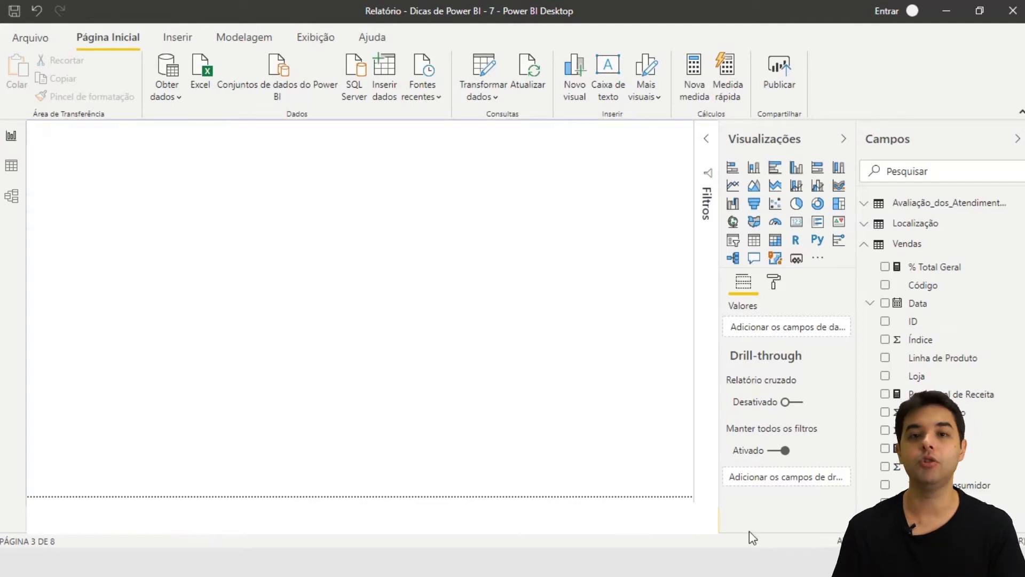
click(706, 141)
click(709, 141)
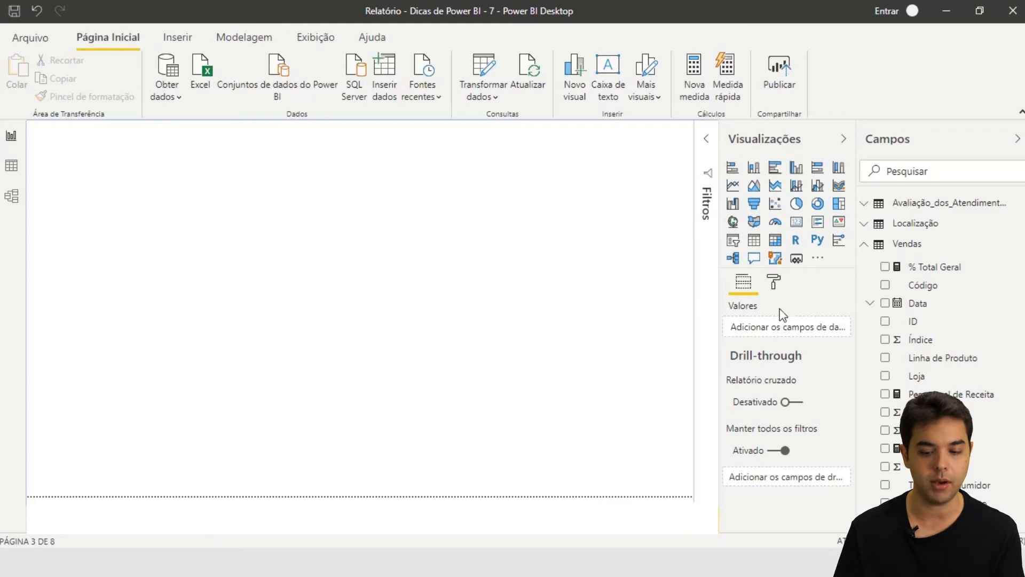
Step: Add the image "Dicas de Power BI - Fundo" as the page background and set its transparency to 0%
click(772, 286)
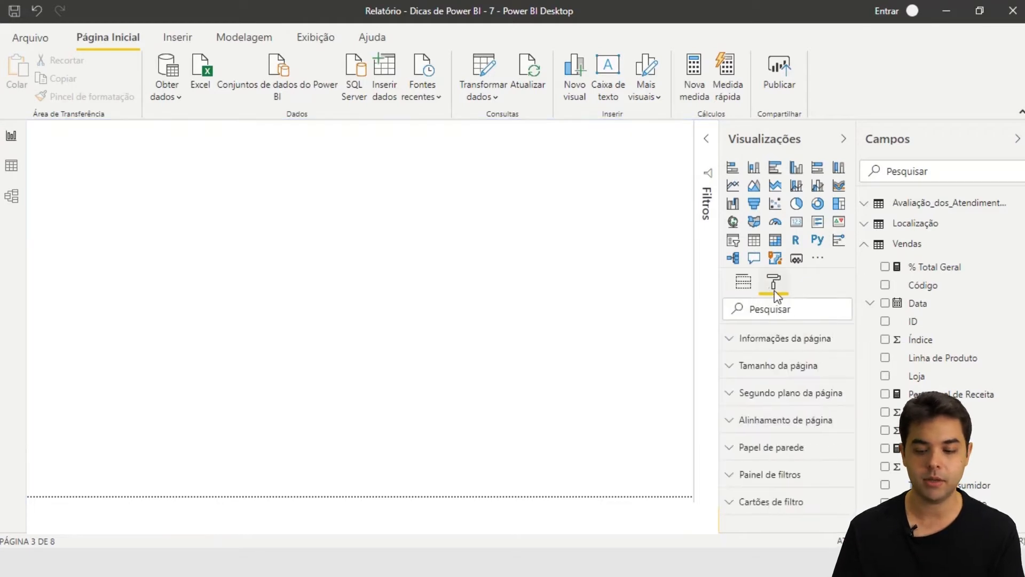
click(788, 395)
scroll(801, 406, down, 2)
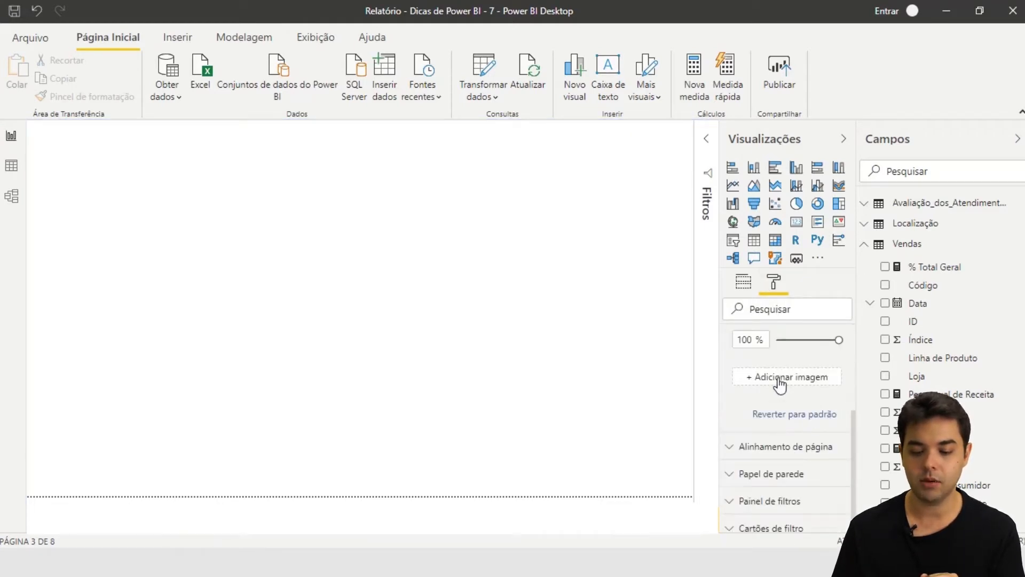
scroll(780, 384, up, 1)
click(789, 454)
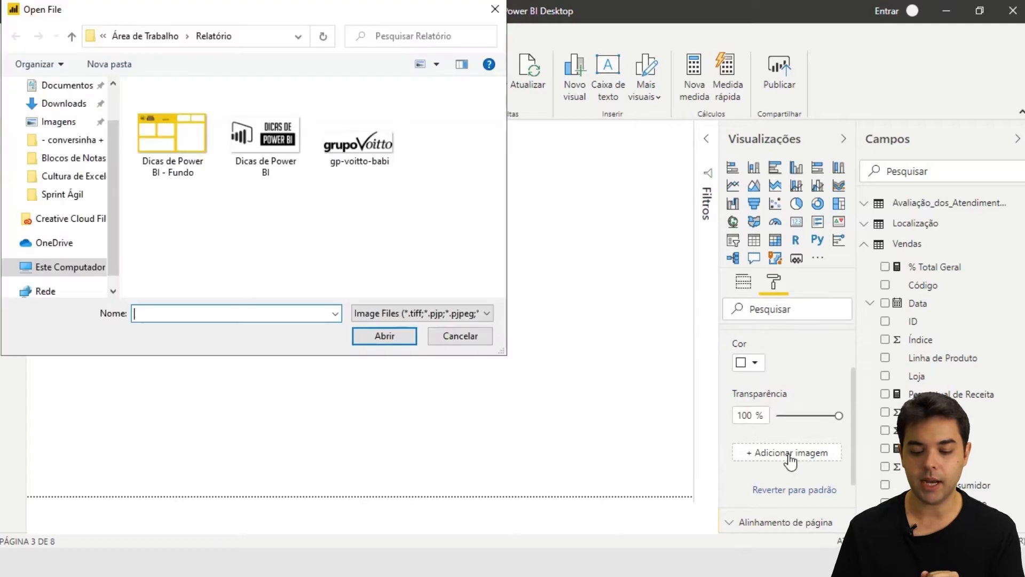
click(177, 154)
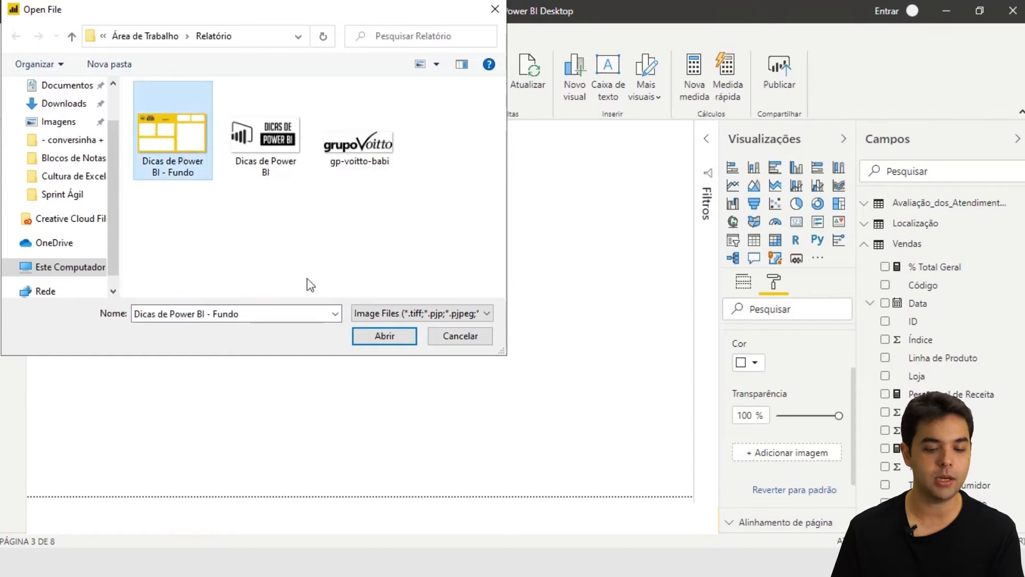
click(378, 338)
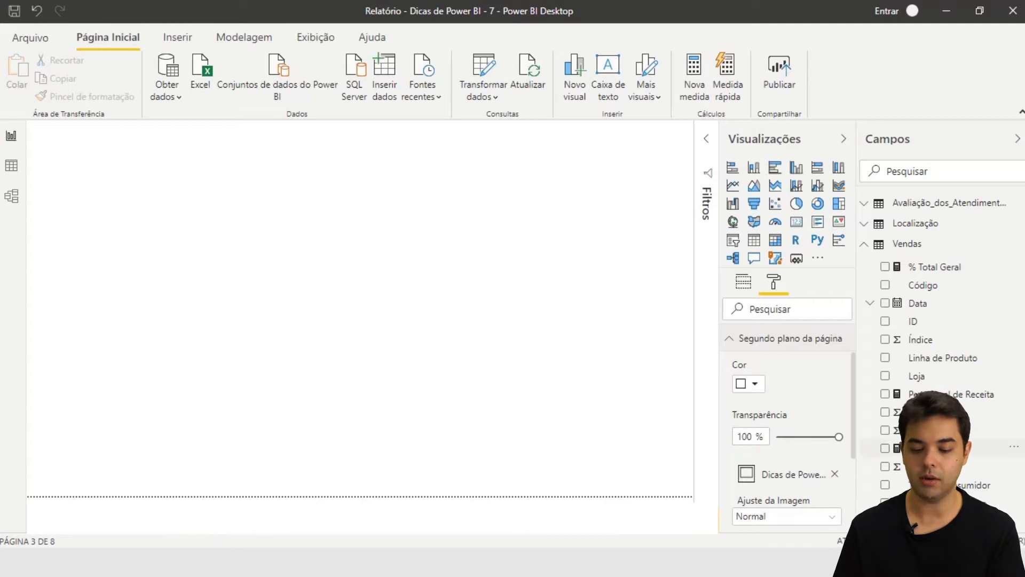
drag(835, 438, 775, 436)
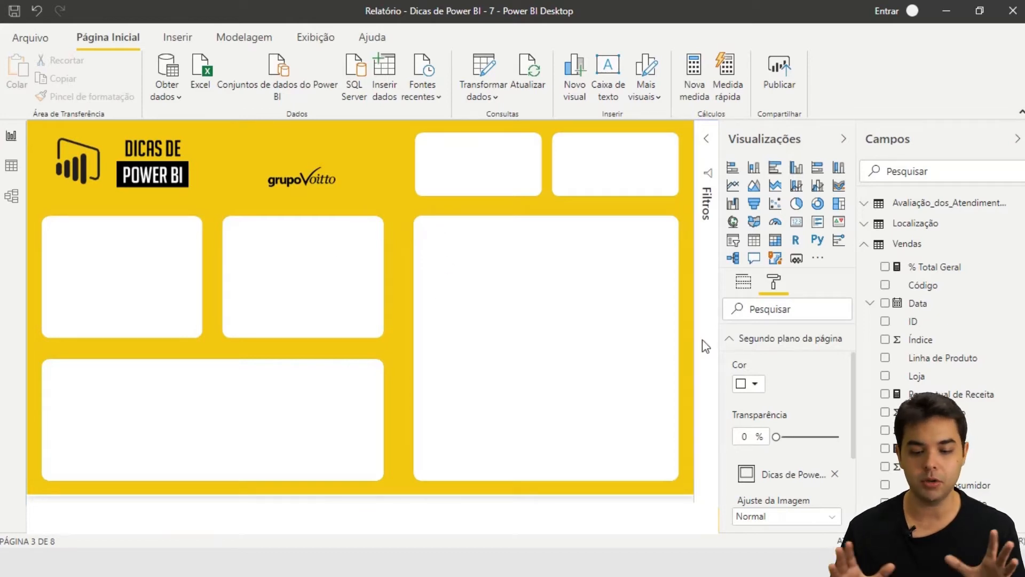
Step: Try the Ajuste and Preencher fits on the background image and return the image fit to Normal
scroll(773, 406, down, 2)
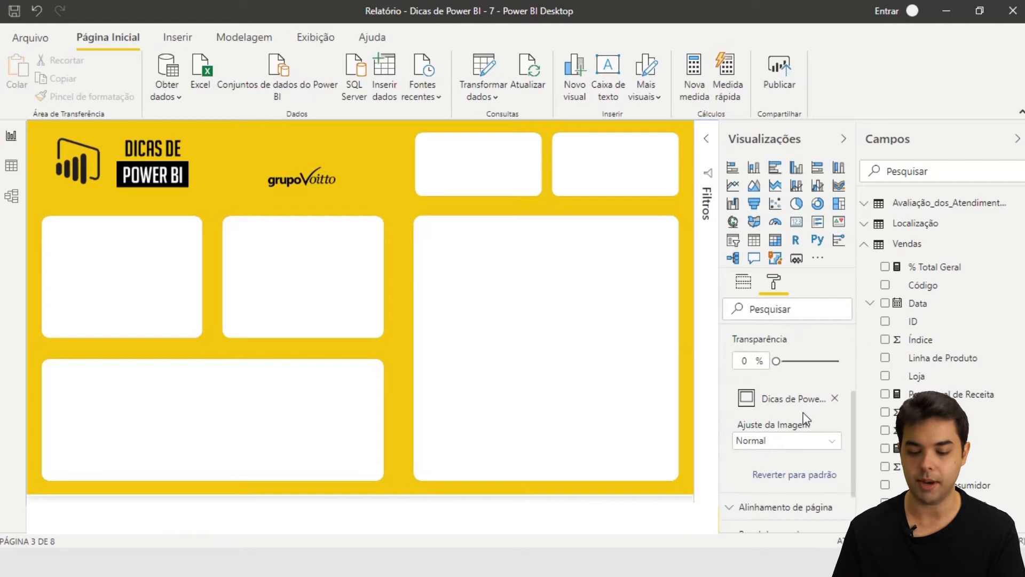
click(803, 446)
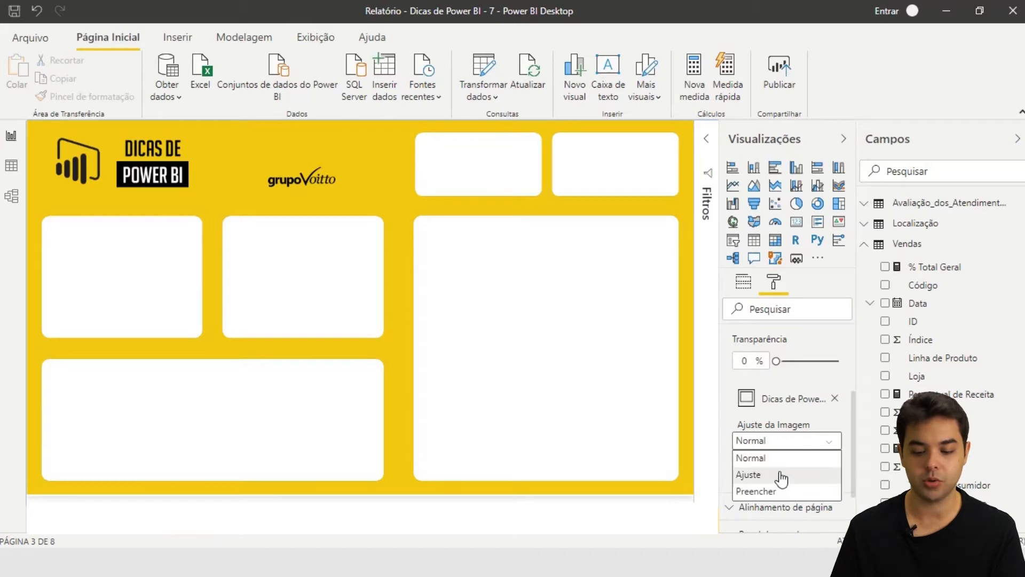
click(781, 475)
click(801, 448)
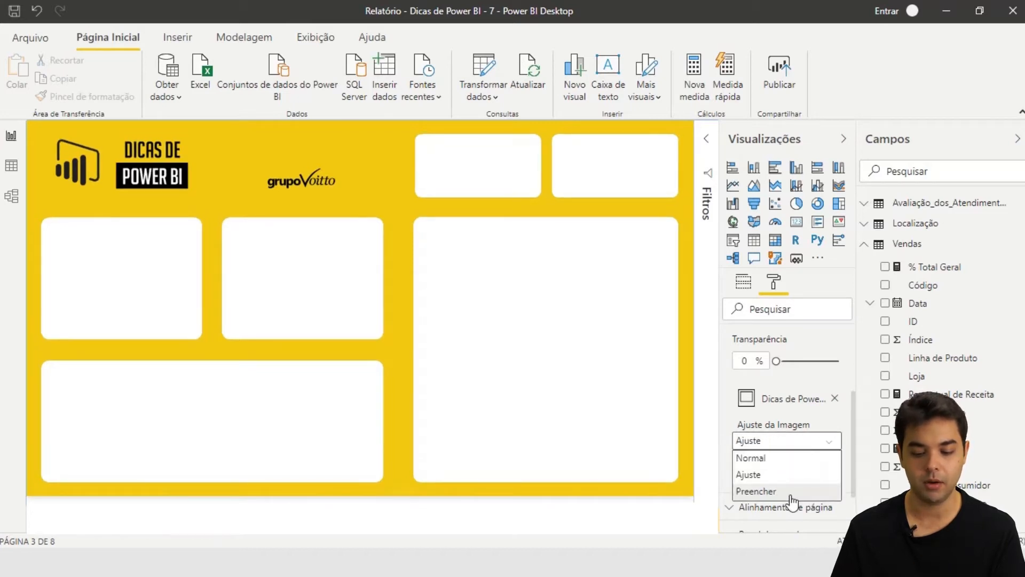
click(789, 489)
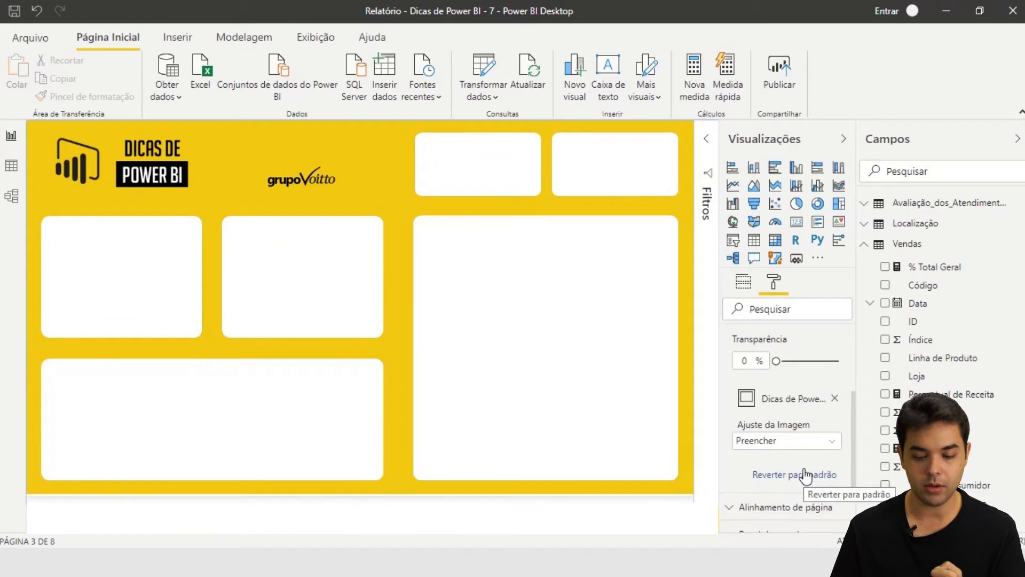
click(795, 441)
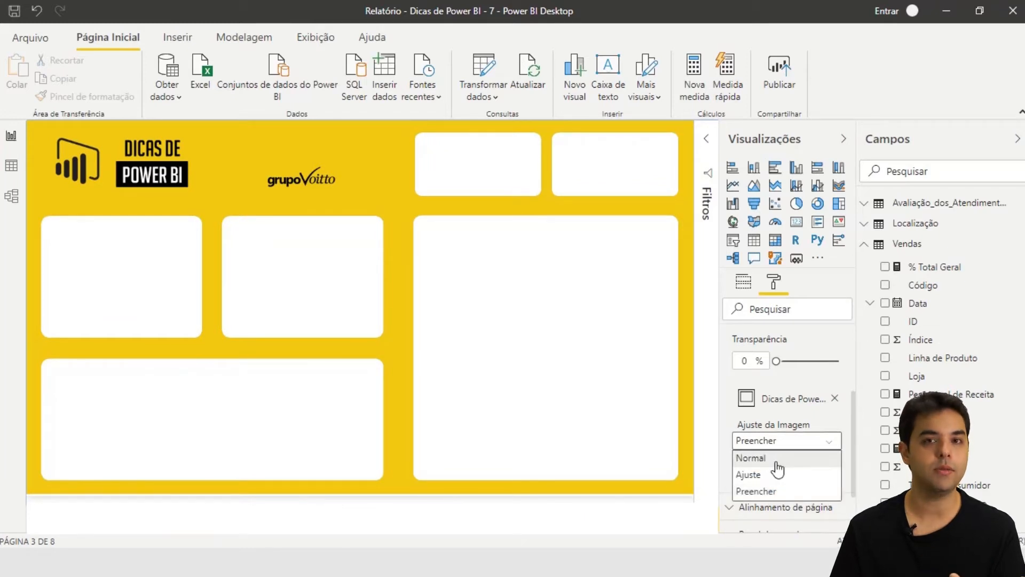
click(779, 460)
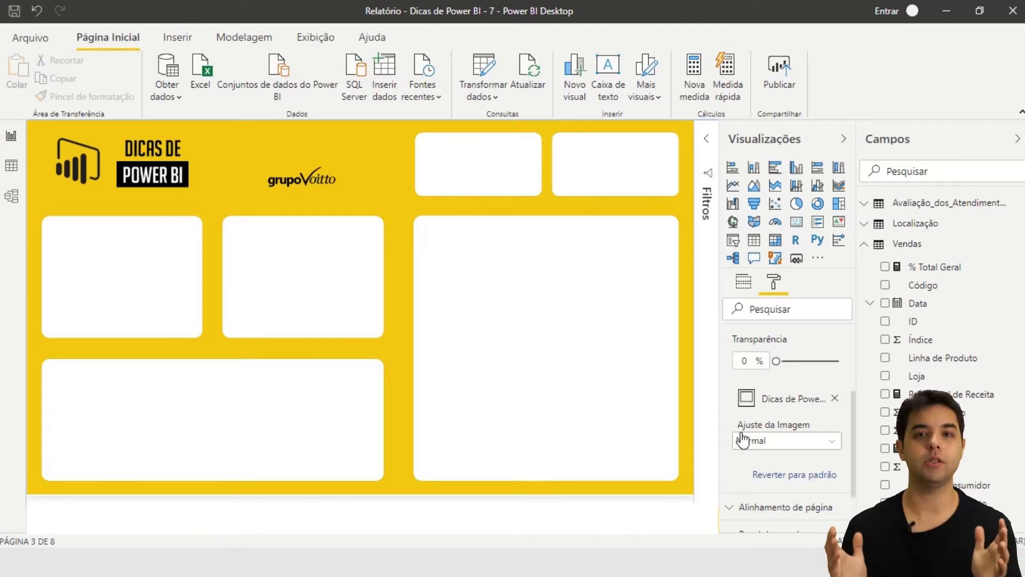
Step: Try the Personalizar page size type, check its width unit options, and switch the page back to 16:9
scroll(760, 411, up, 3)
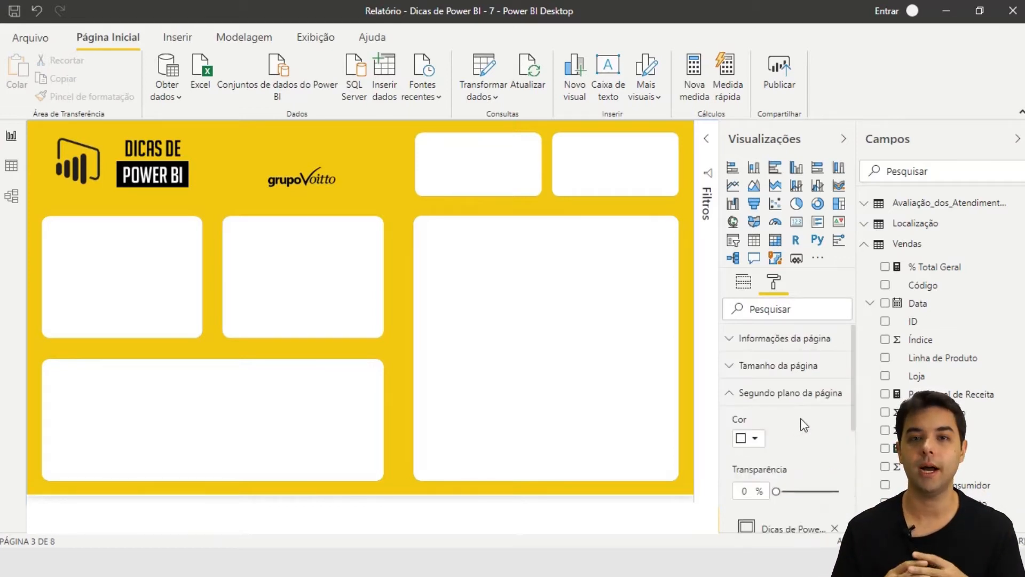
click(781, 395)
click(787, 374)
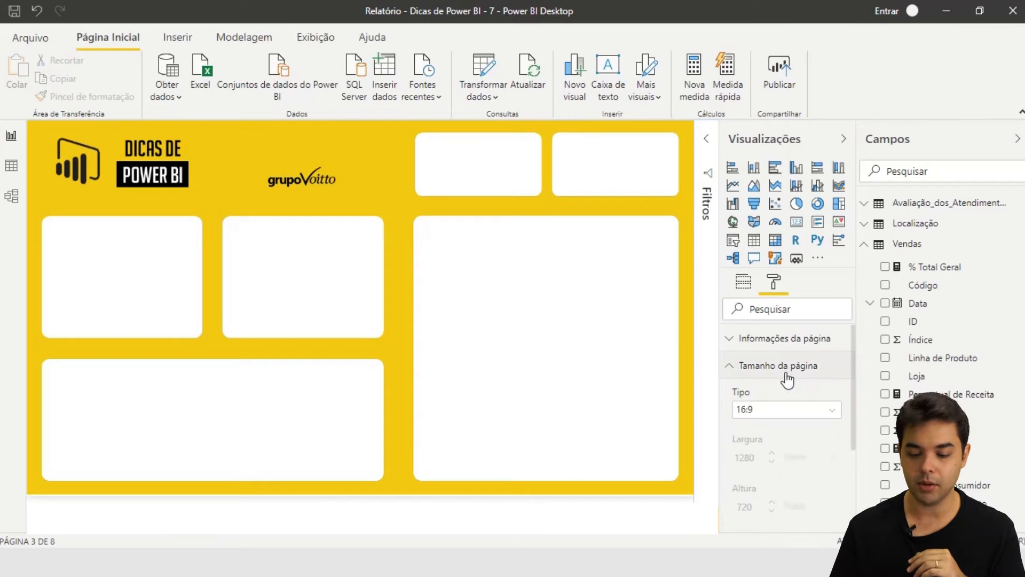
click(751, 417)
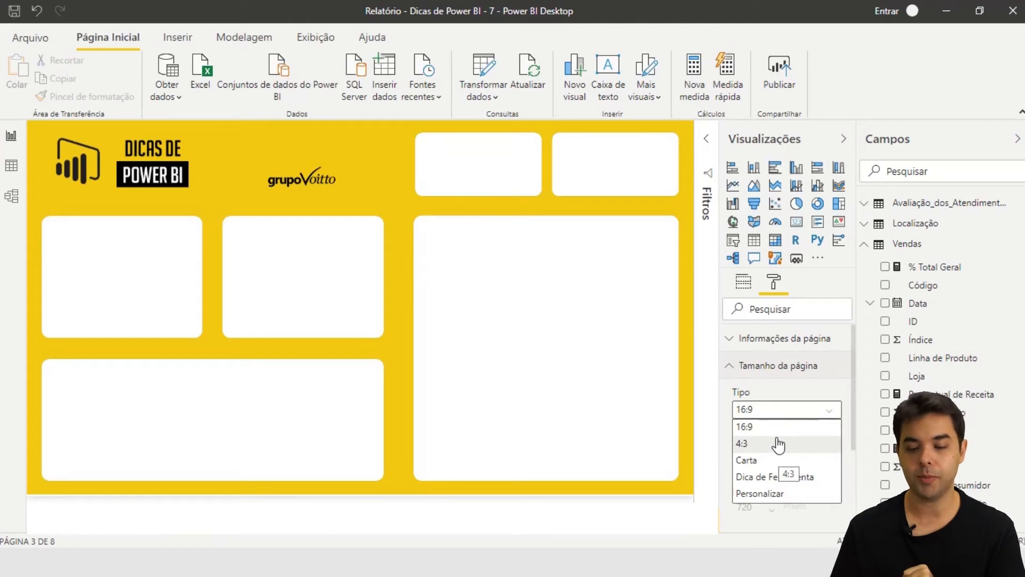
click(771, 493)
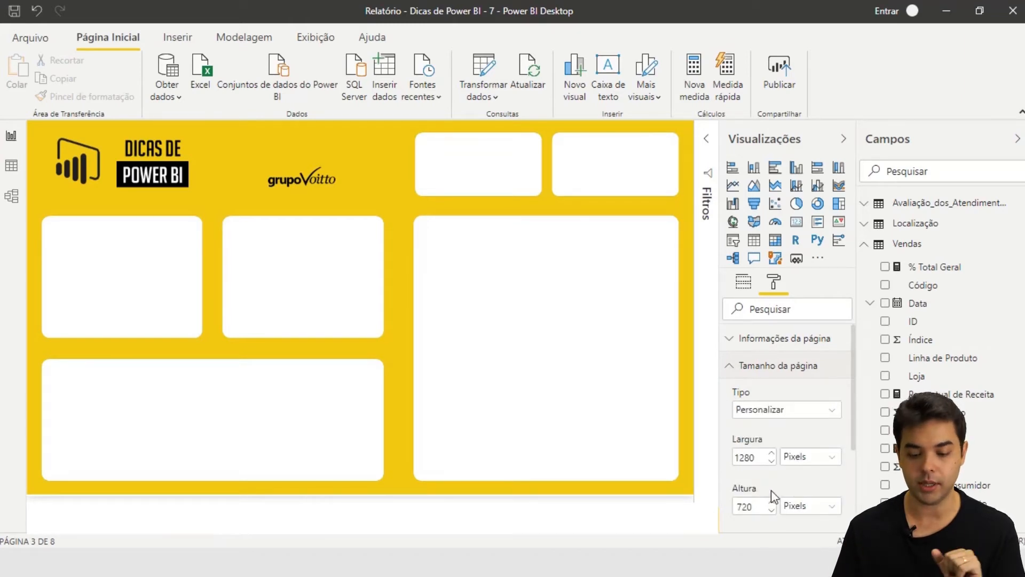
scroll(768, 422, down, 2)
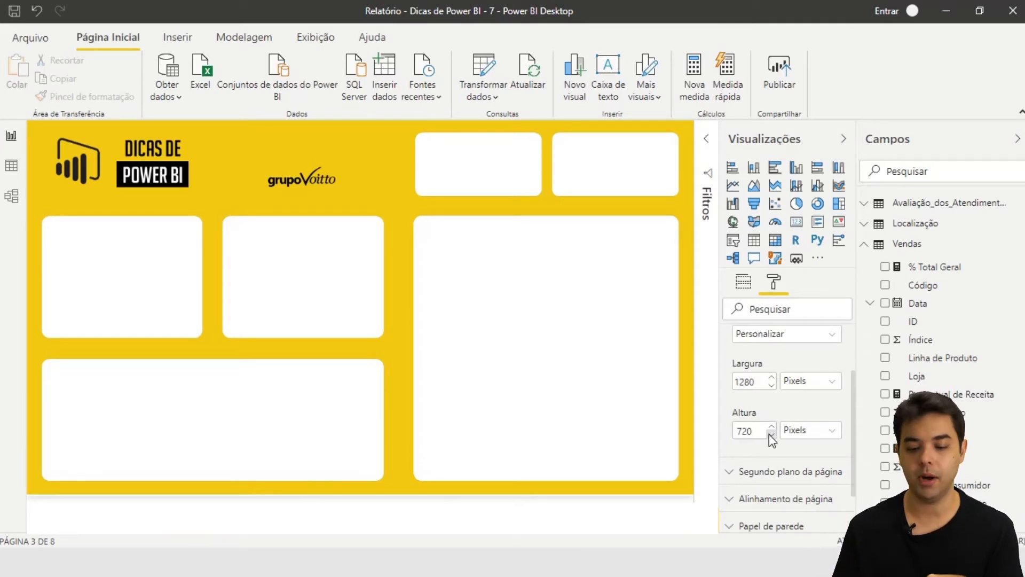
click(816, 383)
click(804, 380)
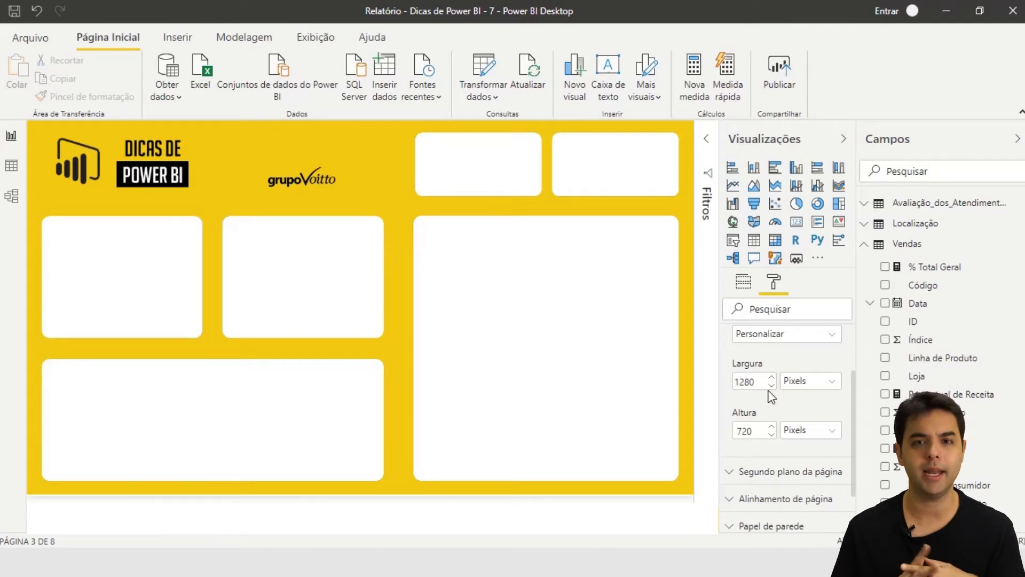
scroll(772, 396, up, 2)
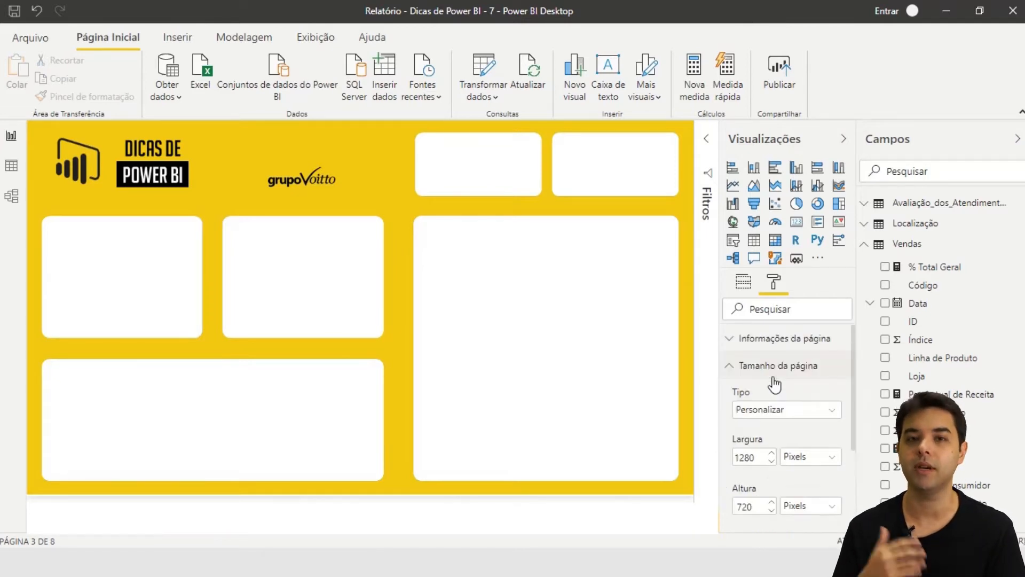
click(791, 411)
click(768, 435)
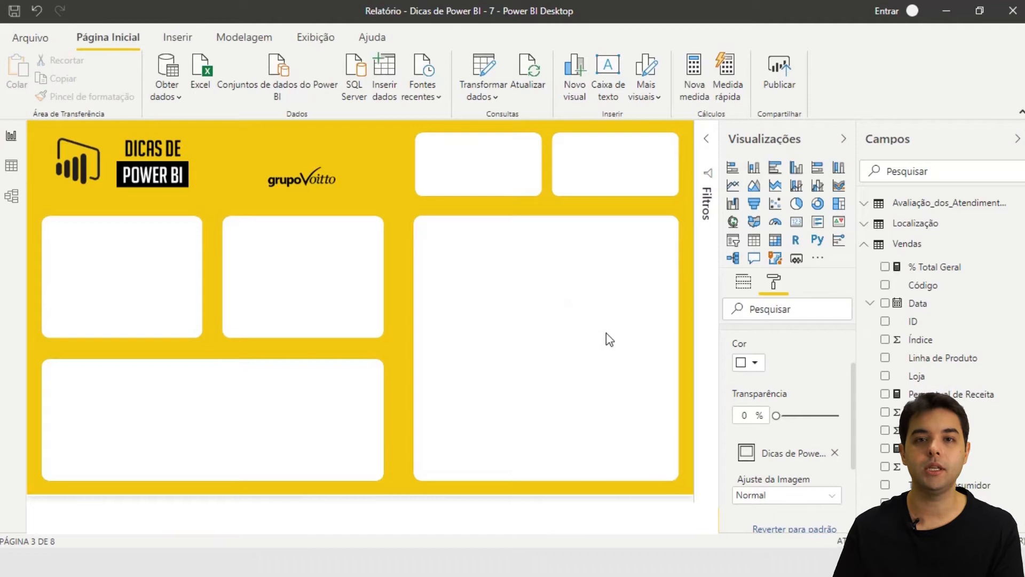
Step: Insert a card visual and fit it into the first of the two small white boxes in the page header
click(797, 225)
drag(133, 206, 514, 223)
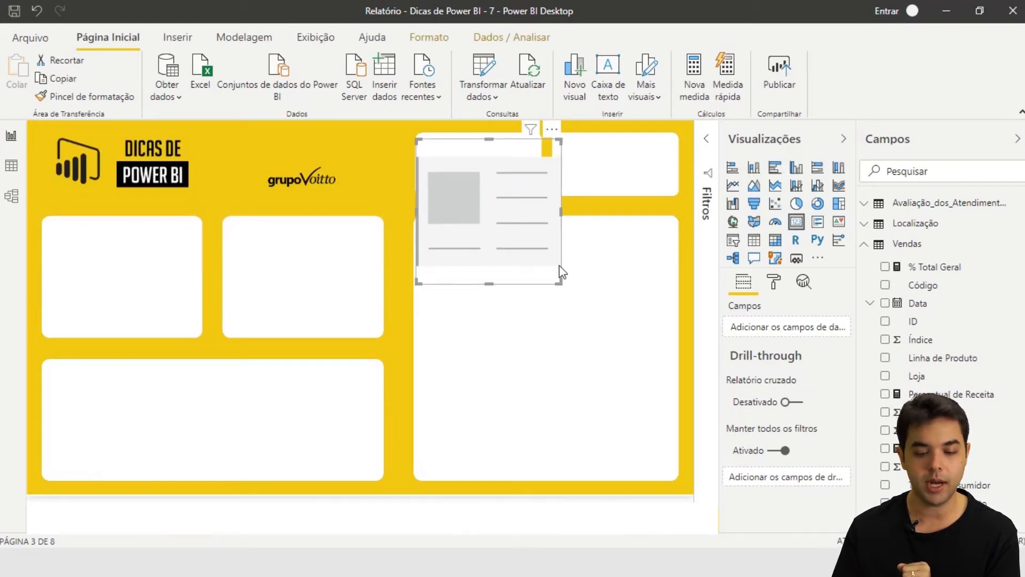
drag(559, 281, 539, 194)
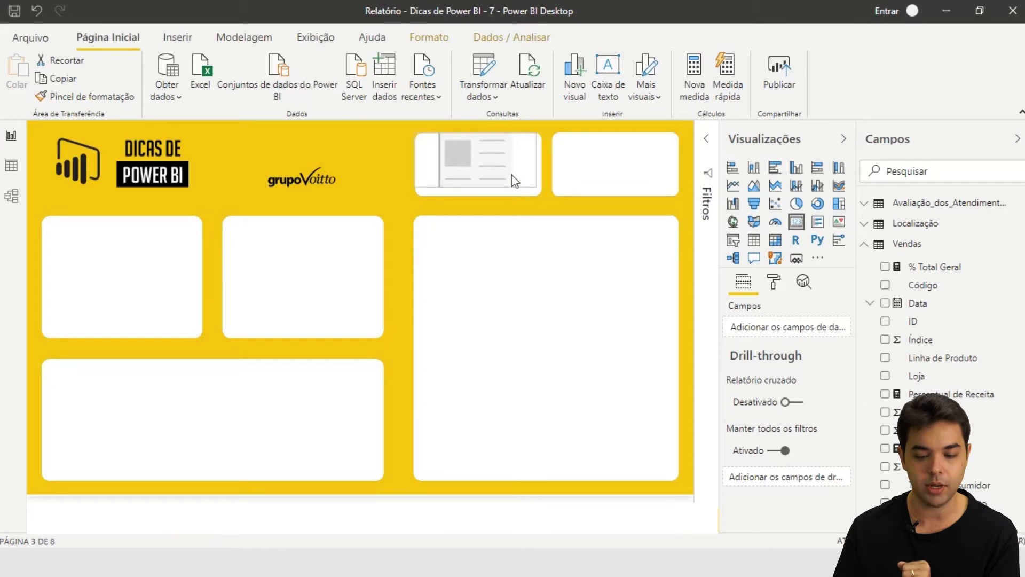
click(489, 183)
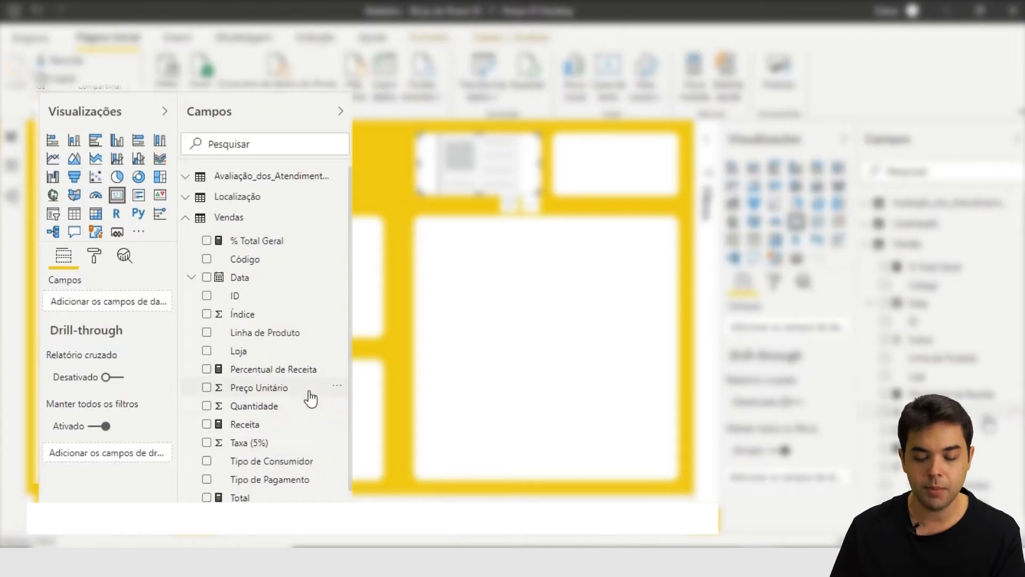
Step: Show the Quantidade field from Vendas in the card and rename it "Total de Itens Vendidos" for this visual
scroll(288, 310, down, 1)
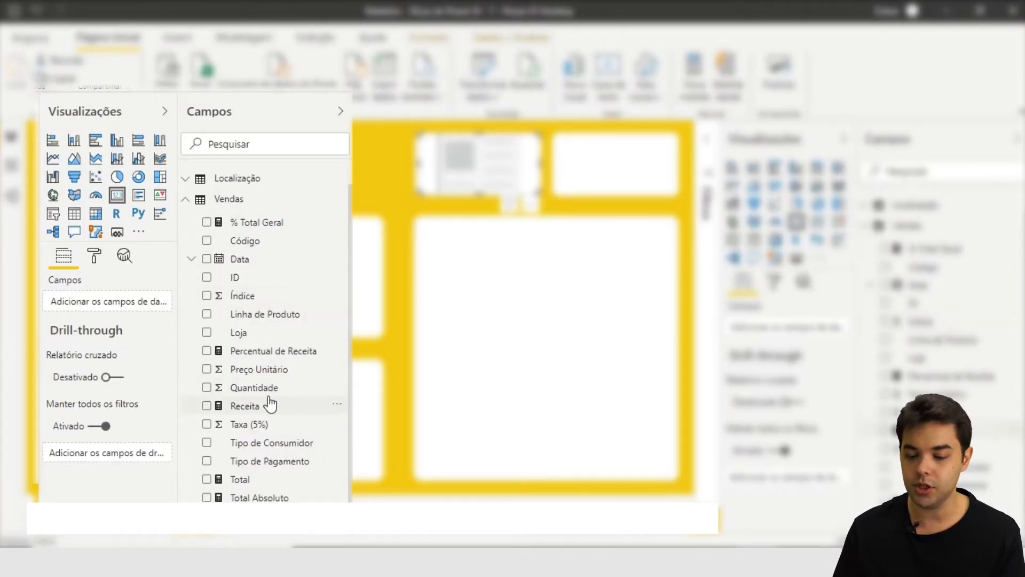
click(206, 387)
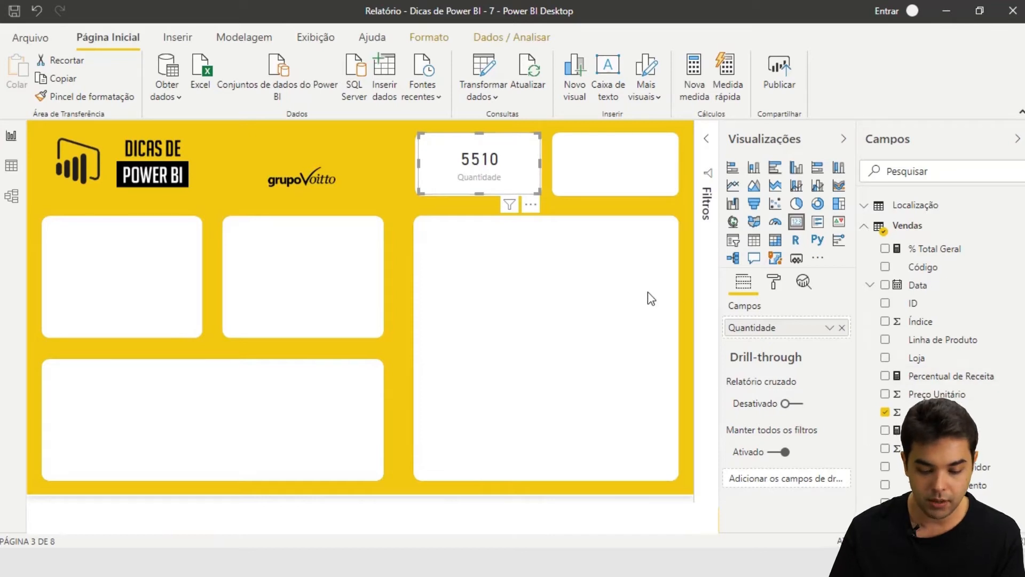
double_click(778, 335)
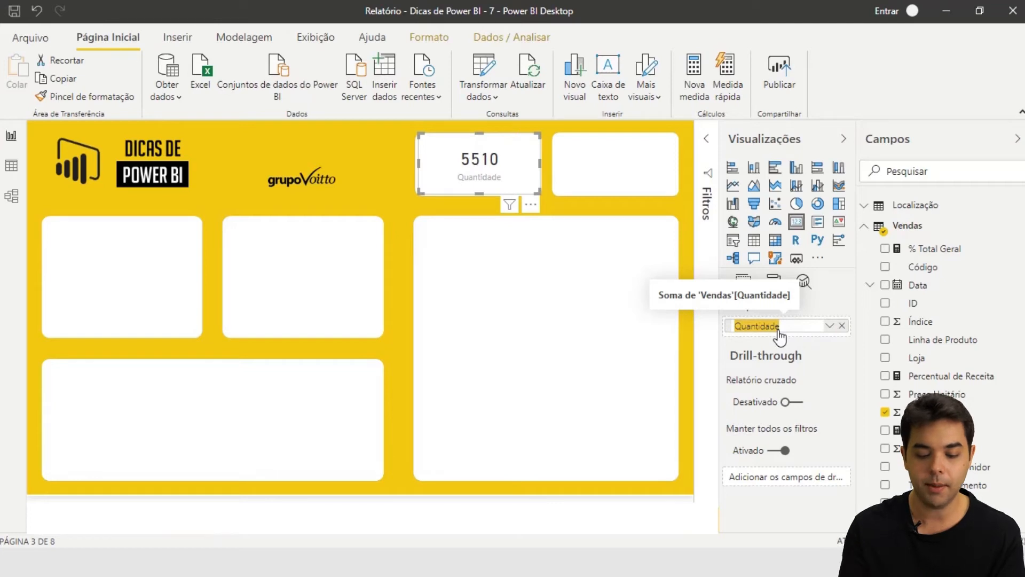
text(Total)
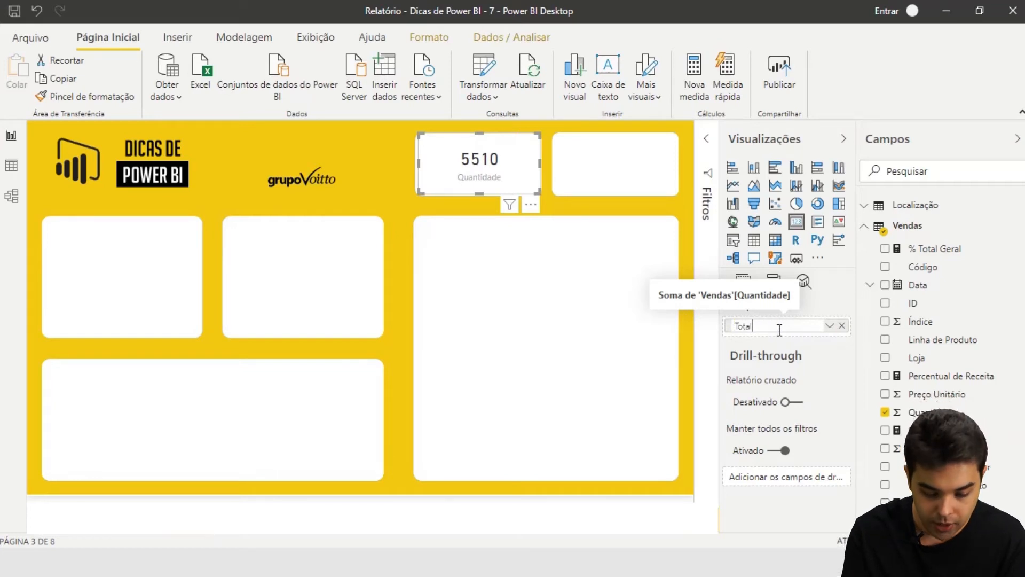
text( de Itens Vendidos)
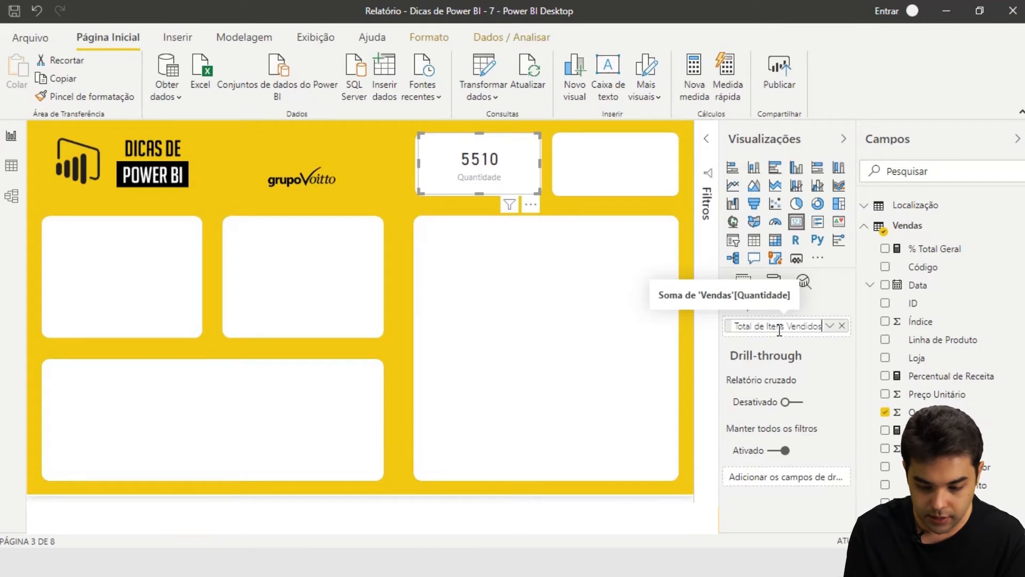
key(Return)
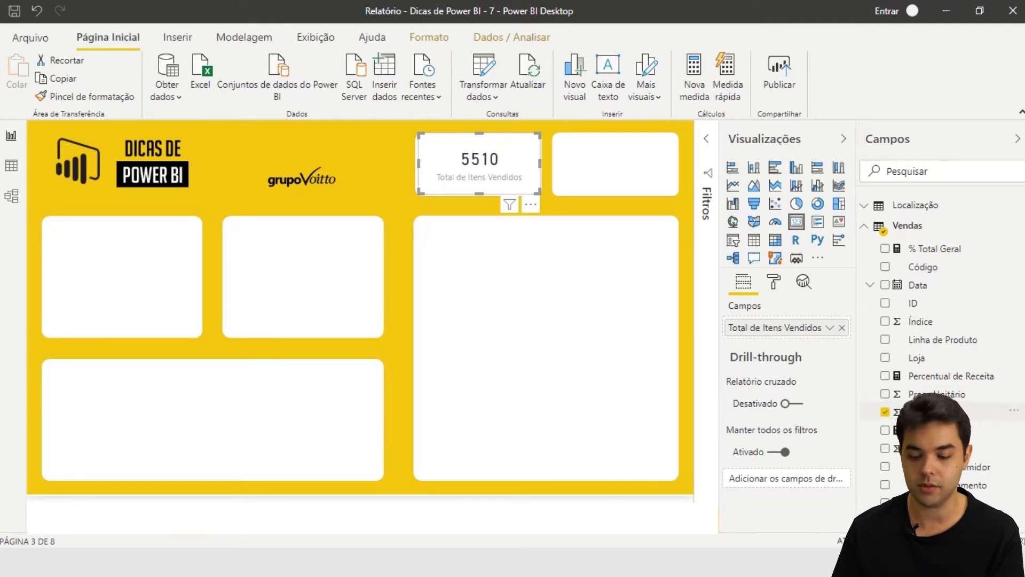
Step: Apply the thousands separator to the Quantidade column and deselect the card
click(928, 411)
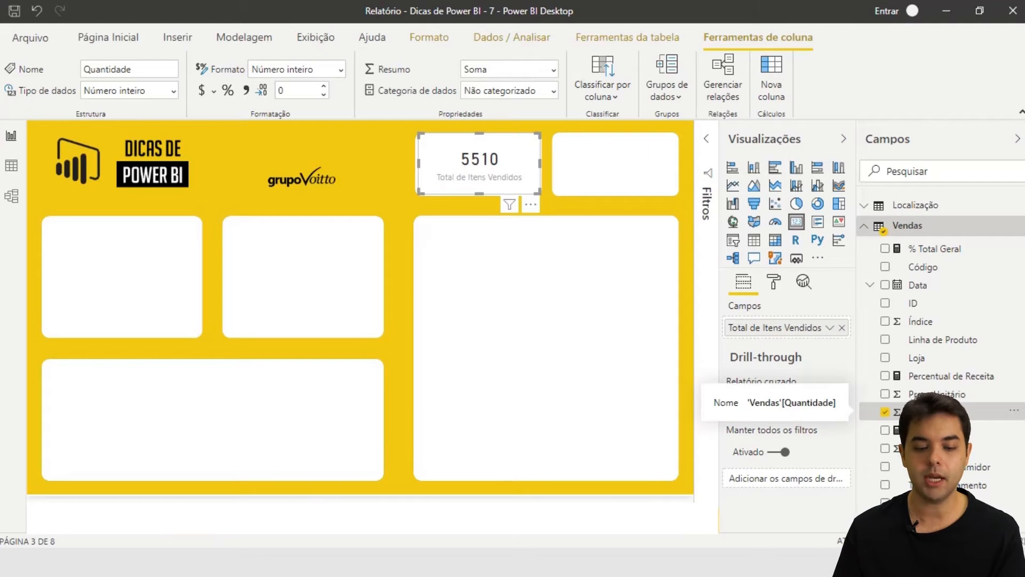
click(247, 91)
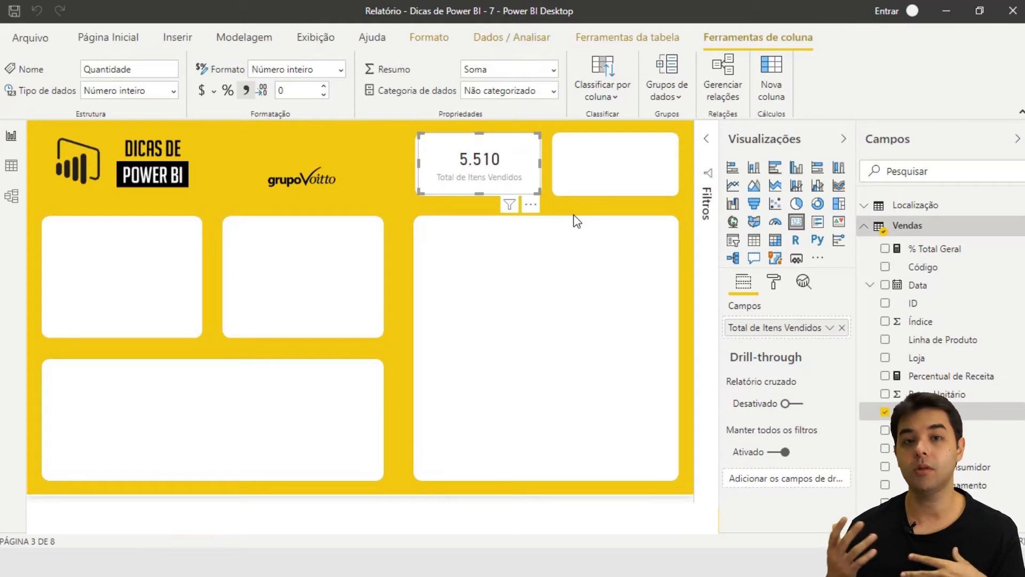
click(626, 158)
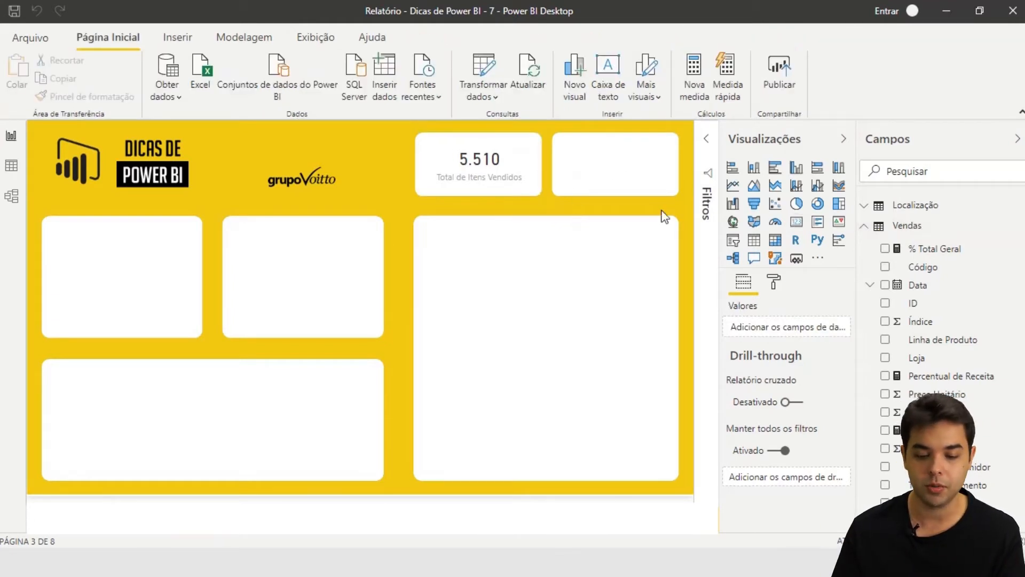
Step: Insert a second card visual and fit it into the empty small white box beside the first card
click(796, 222)
drag(266, 319, 628, 220)
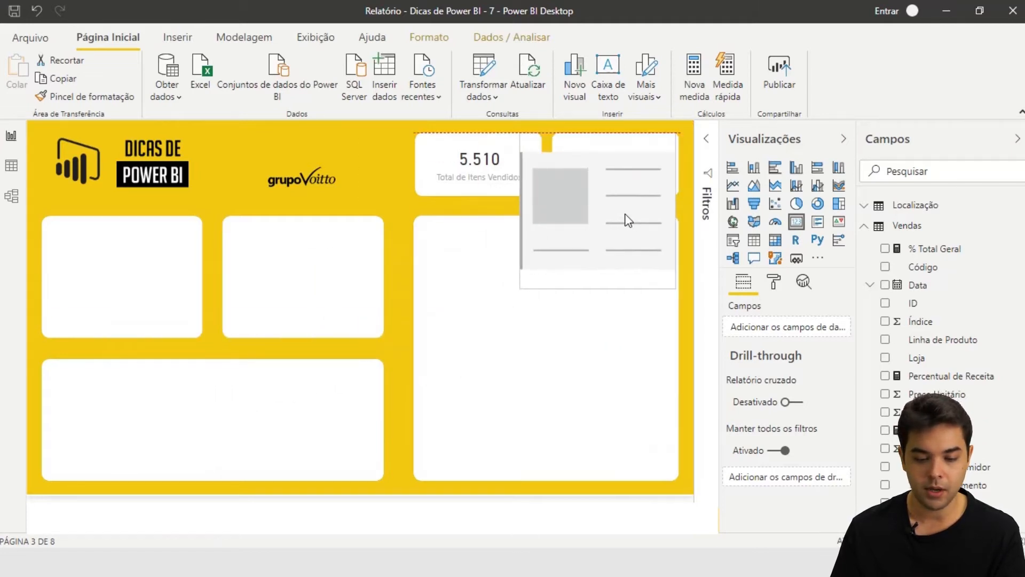
drag(523, 290, 613, 180)
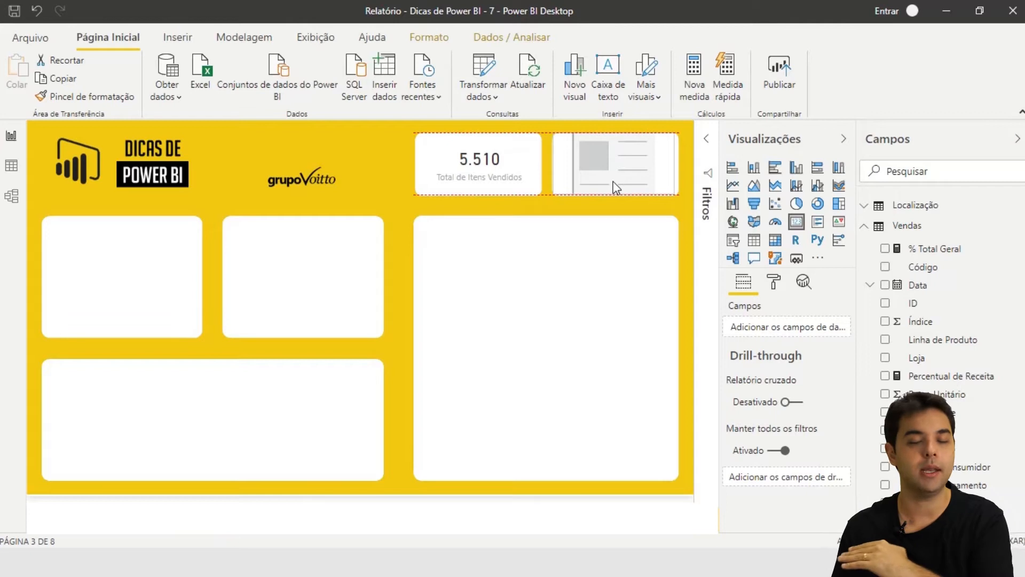
Step: Show the Total measure from Vendas in the second card, rename it "Receita Total" for this visual, and deselect the card
drag(613, 181, 617, 180)
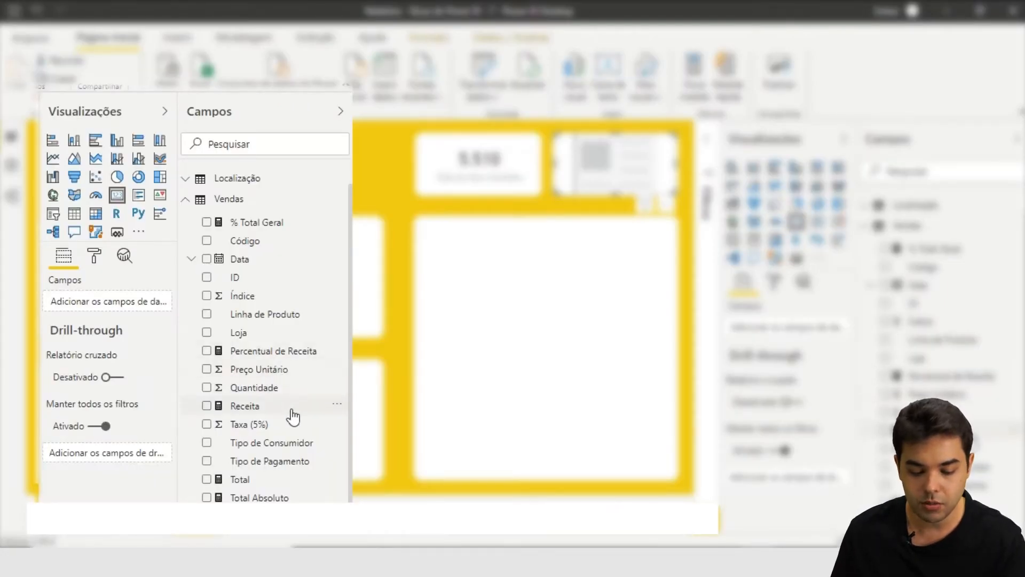
drag(244, 480, 609, 171)
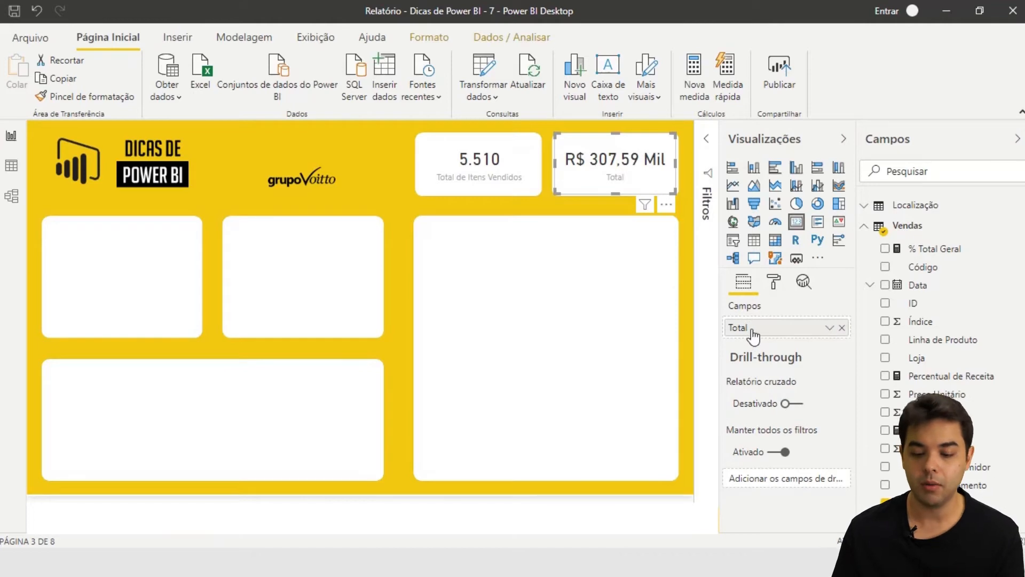
drag(753, 334, 753, 335)
text(R)
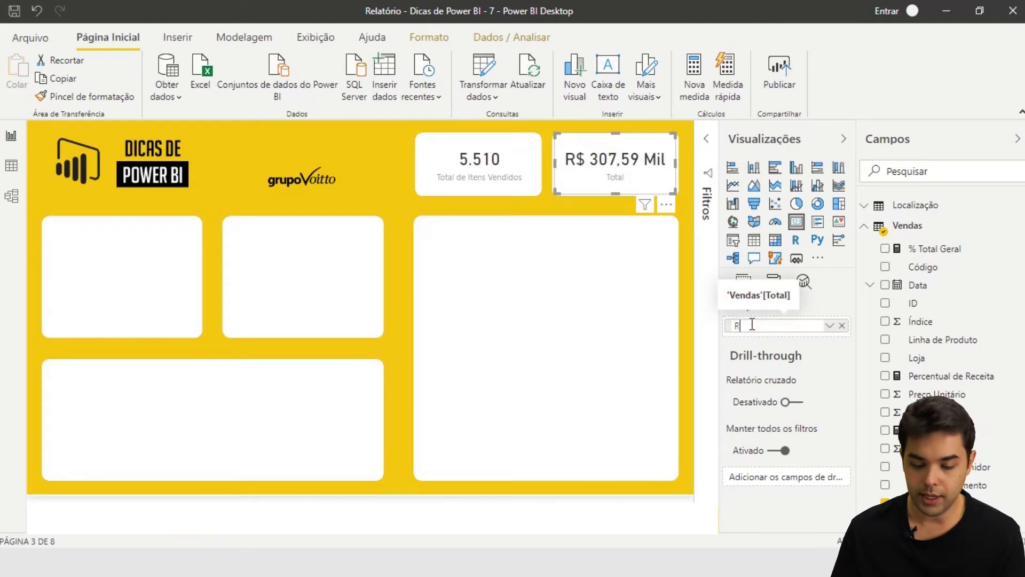
text(eceita Total)
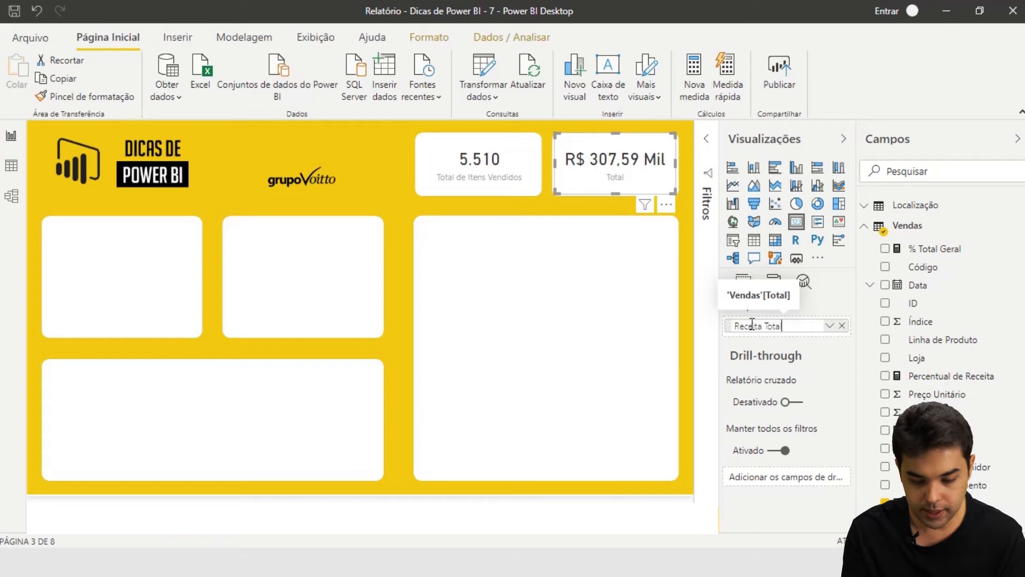
key(Return)
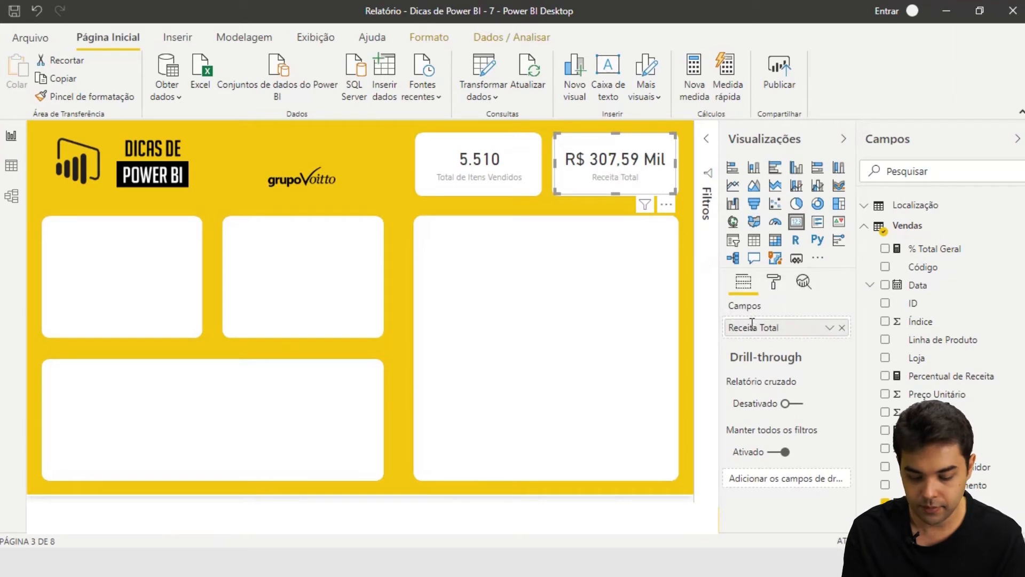
click(416, 197)
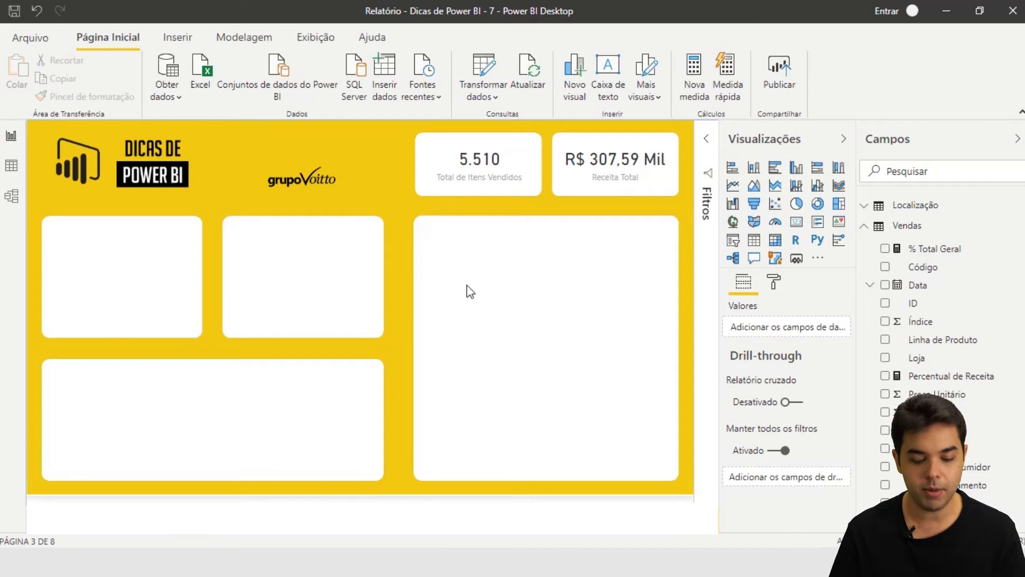
Step: Insert a pie chart and fit it into the first medium white box below the Dicas de Power BI logo
click(798, 209)
drag(199, 359, 140, 308)
drag(200, 354, 197, 332)
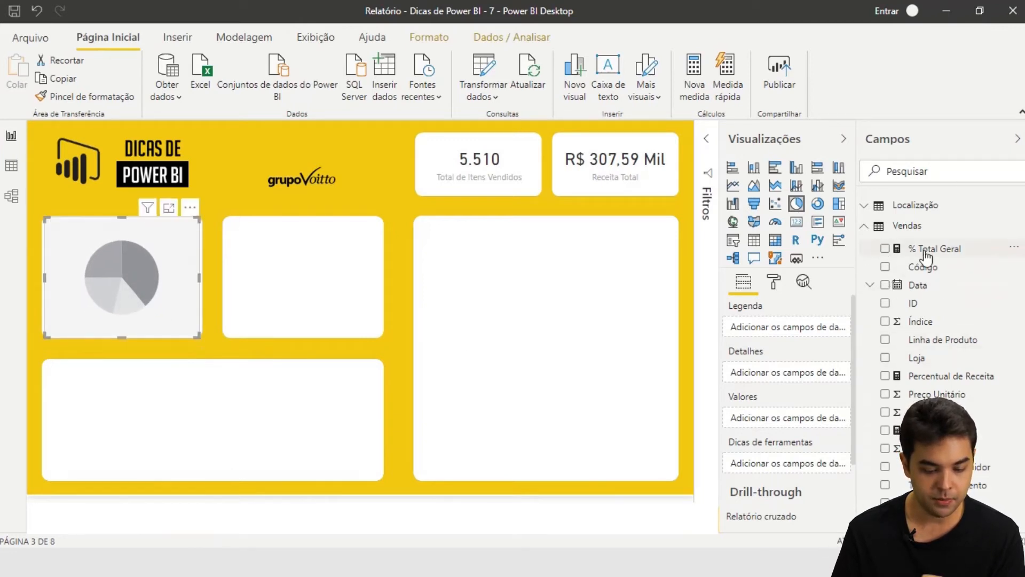
Step: Search the fields for "tipo", use Tipo de Pagamento as the pie chart's legend, and use Total as its values
click(937, 168)
text(tipo)
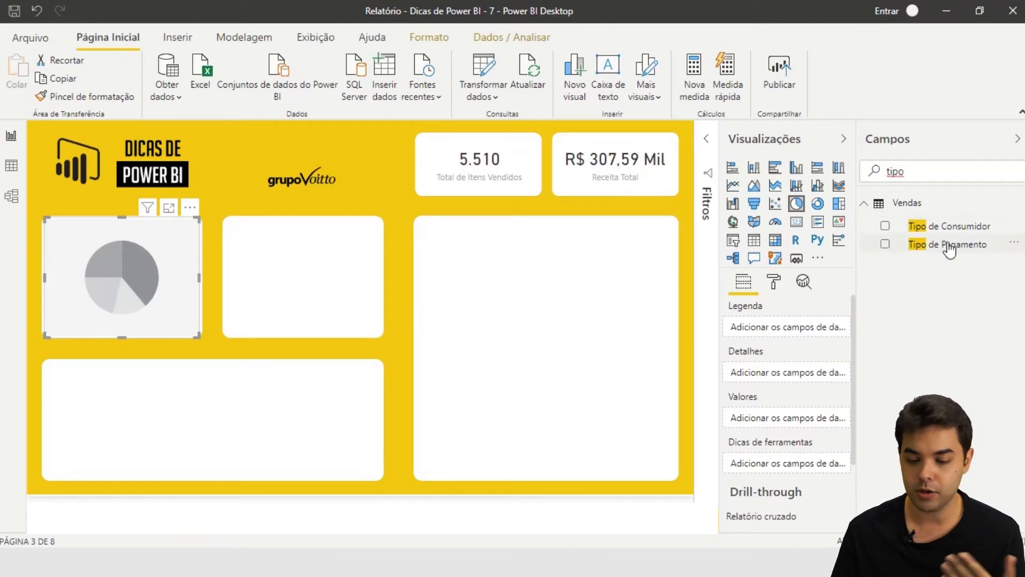
drag(954, 244, 186, 265)
double_click(922, 174)
key(BackSpace)
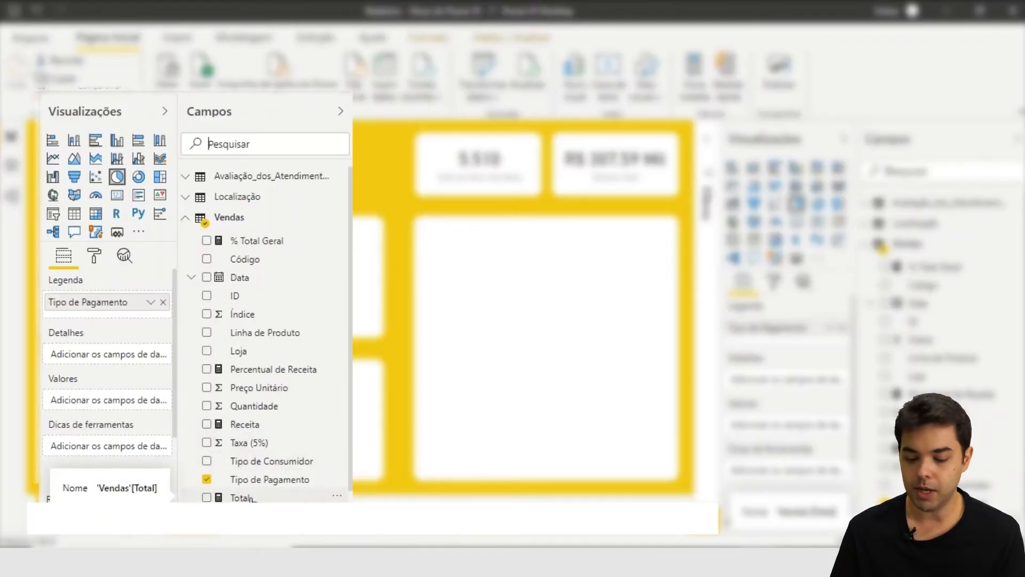
drag(241, 498, 115, 404)
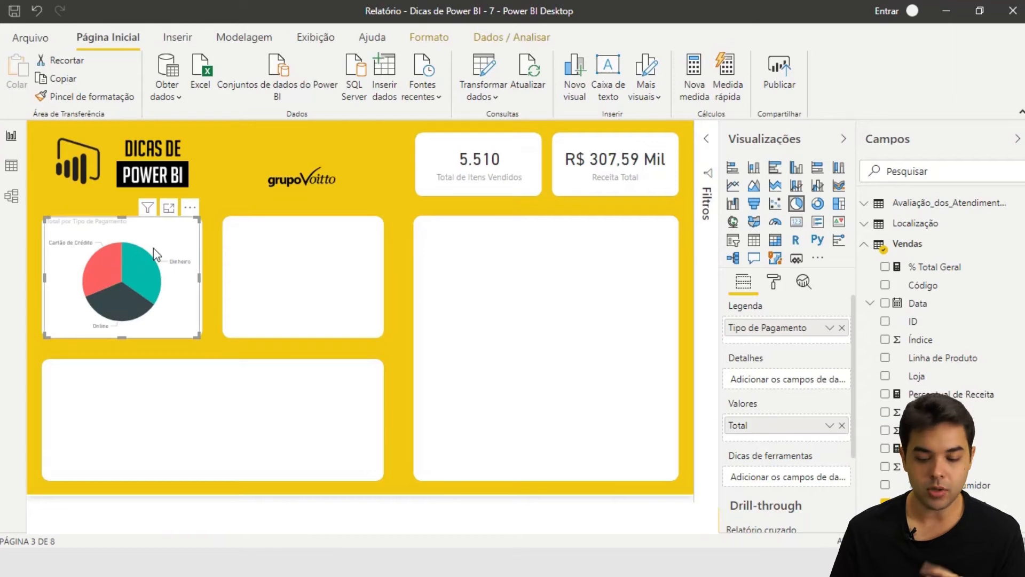
mouse_move(127, 275)
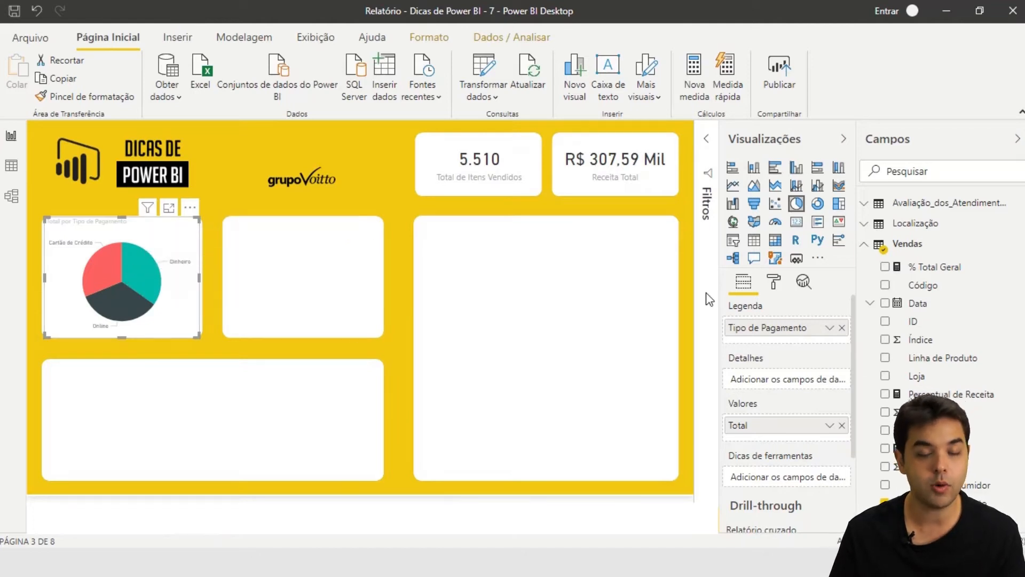
Step: Set the pie chart's detail label style to Percentual do total
click(774, 285)
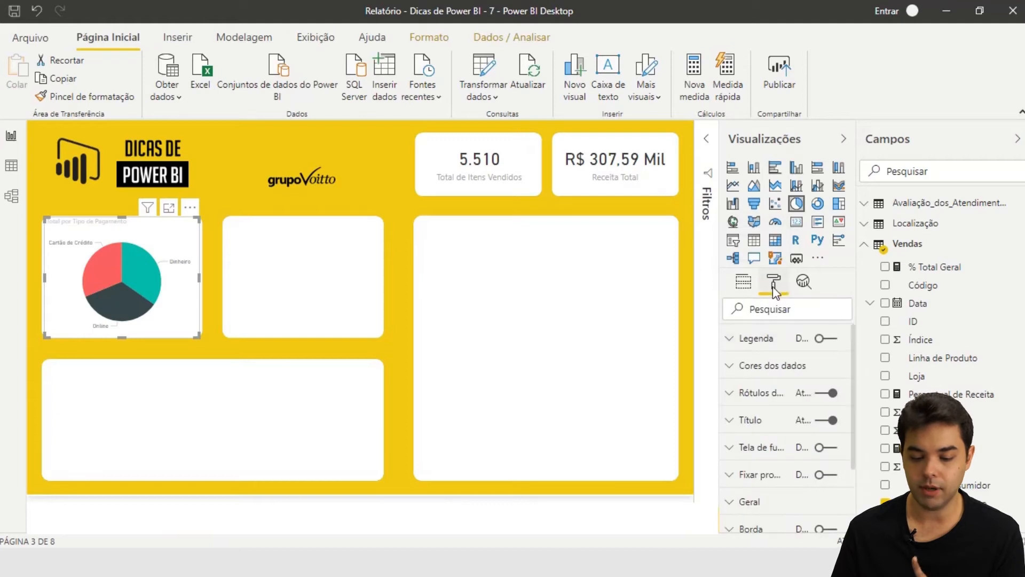
click(762, 394)
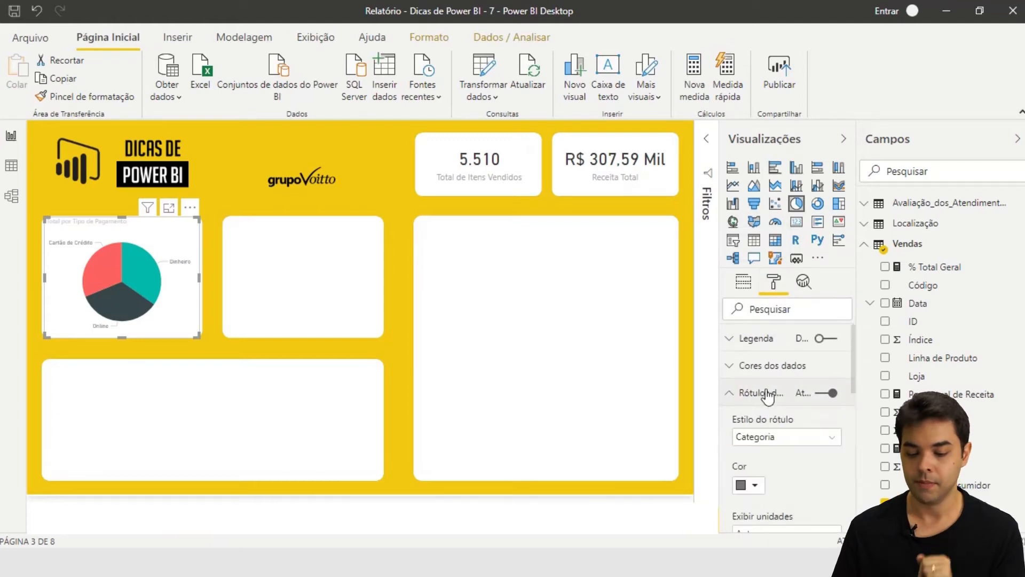
scroll(792, 393, down, 2)
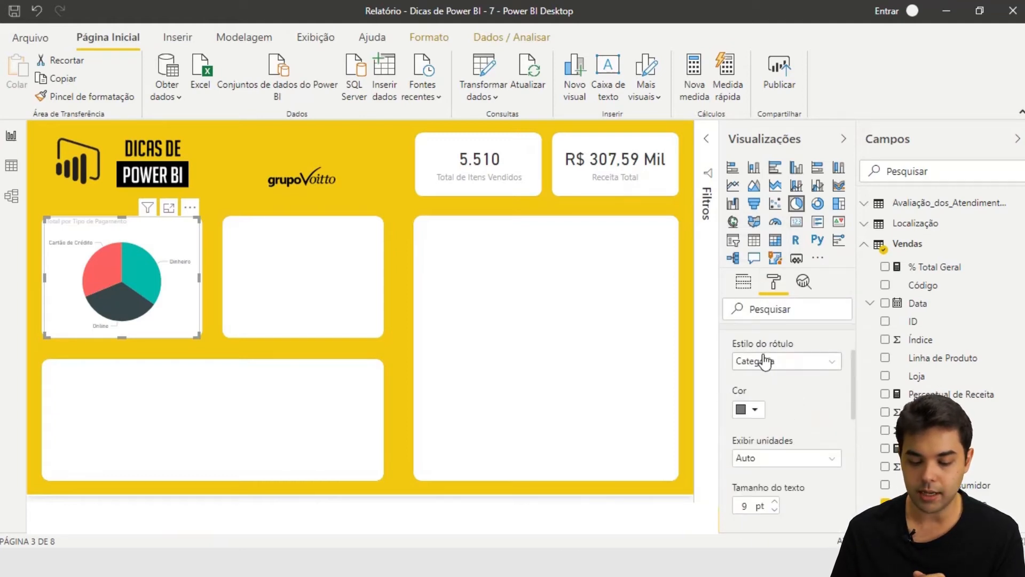
click(789, 363)
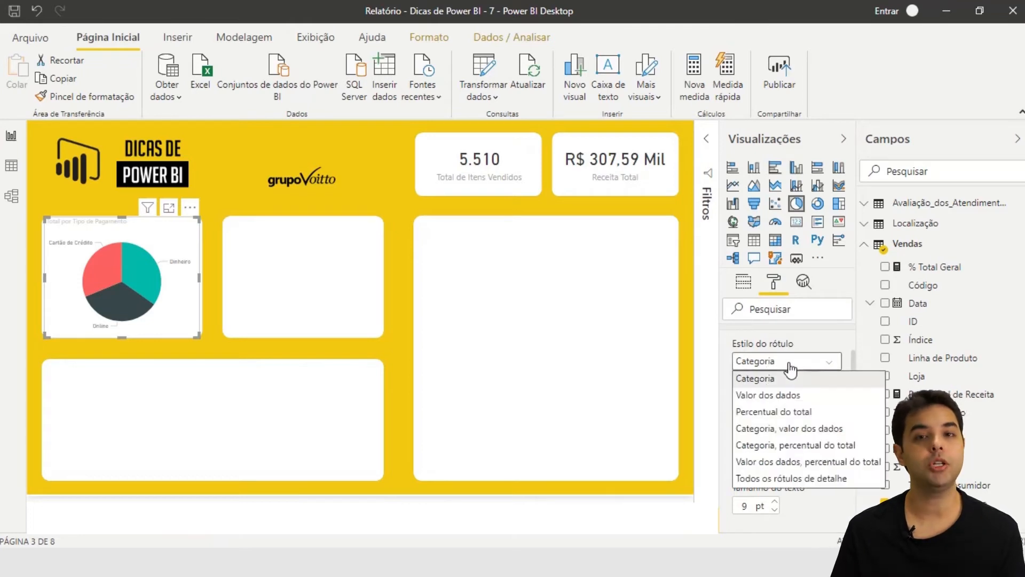
click(801, 412)
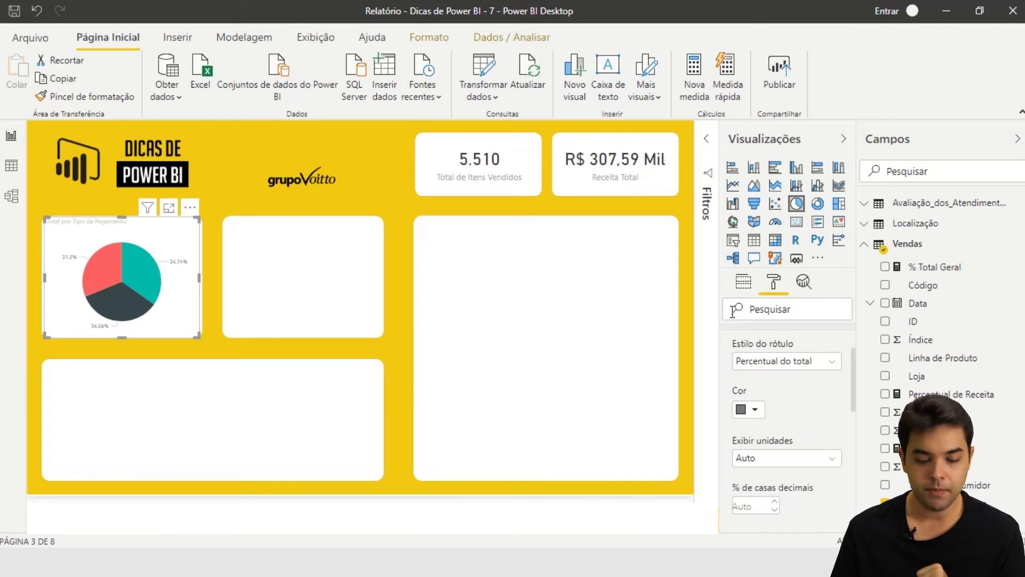
Step: Turn on the pie chart's legend and turn off the legend title
scroll(794, 375, up, 2)
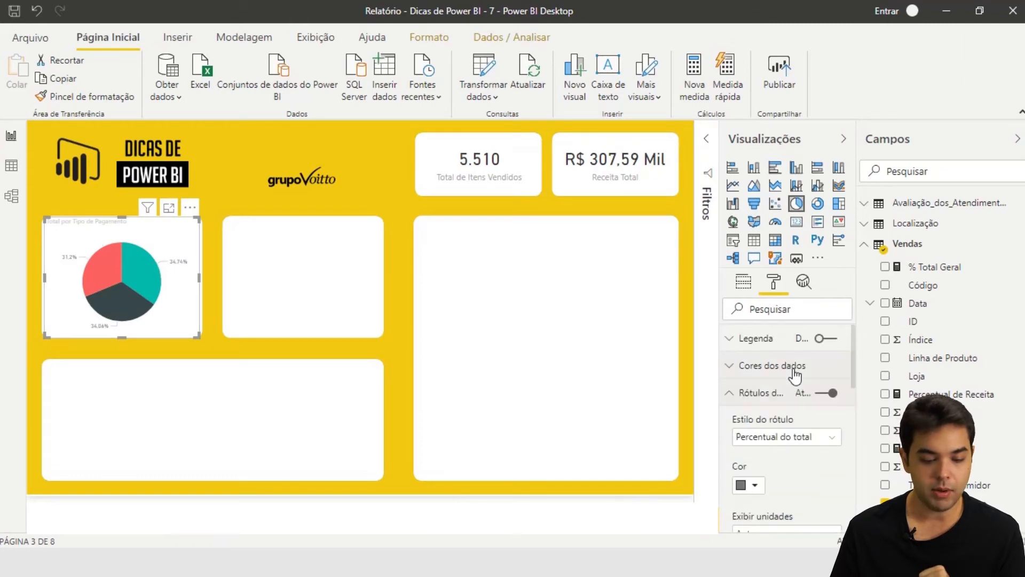
click(822, 339)
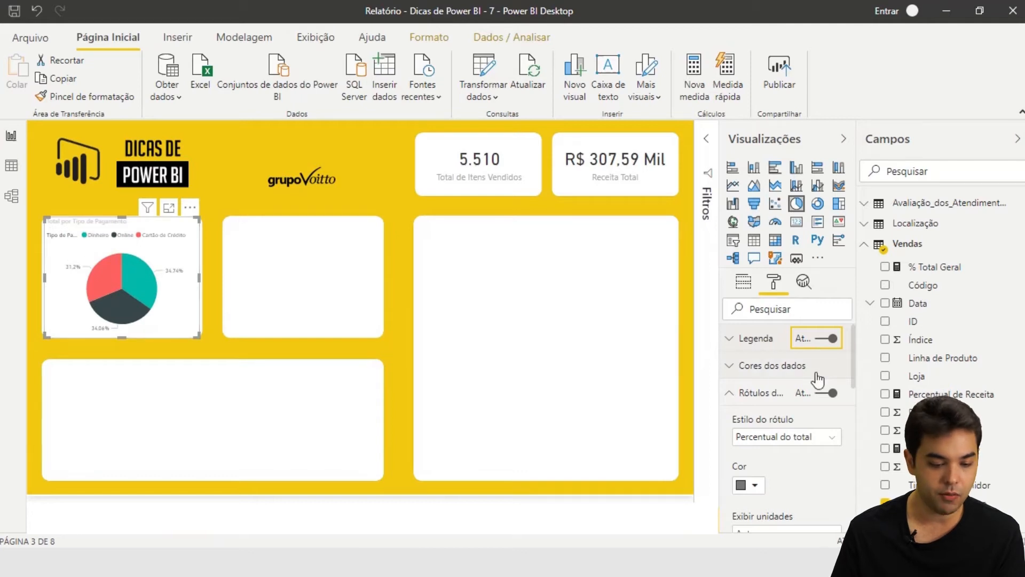
click(764, 346)
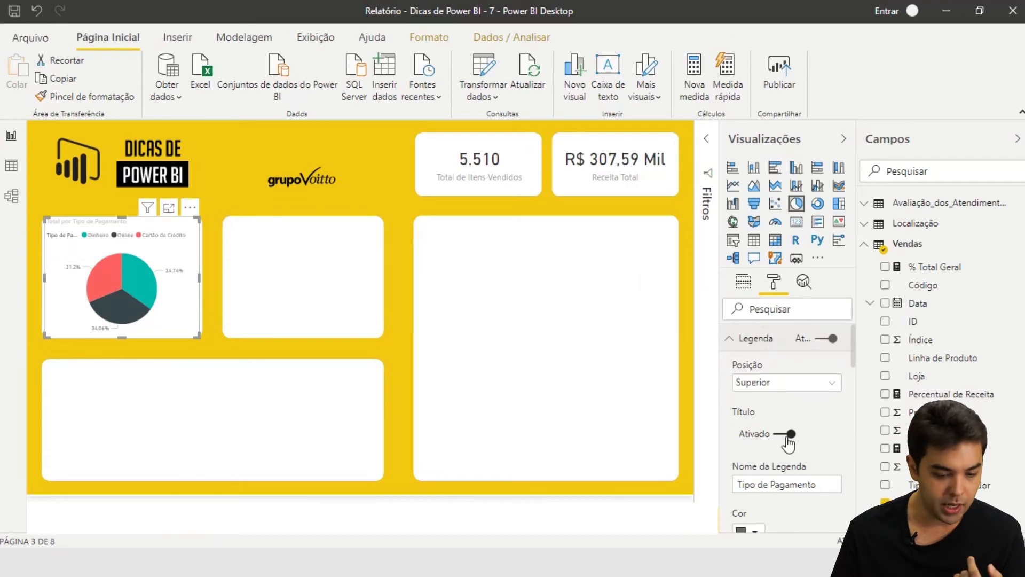
click(756, 342)
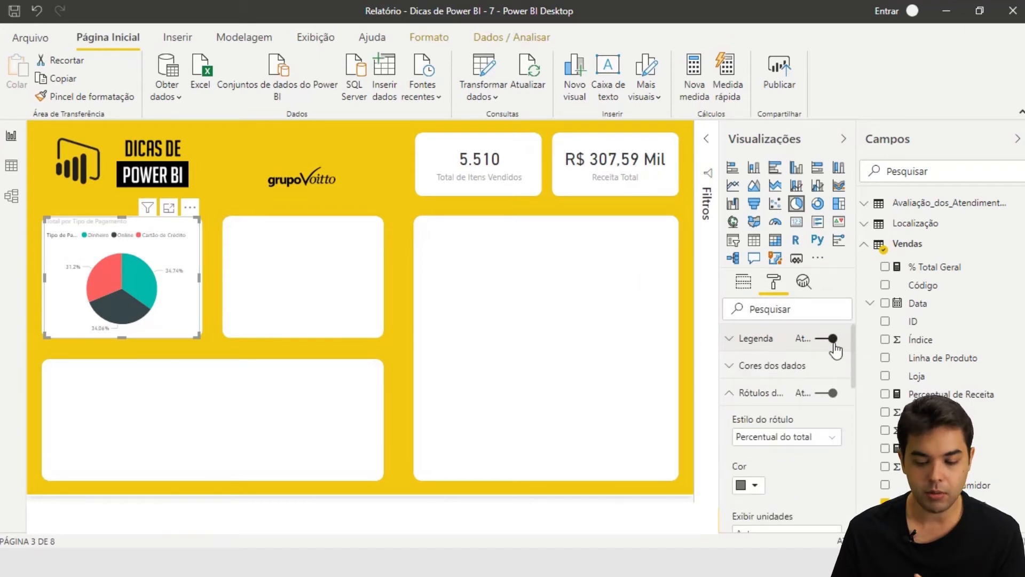
click(751, 345)
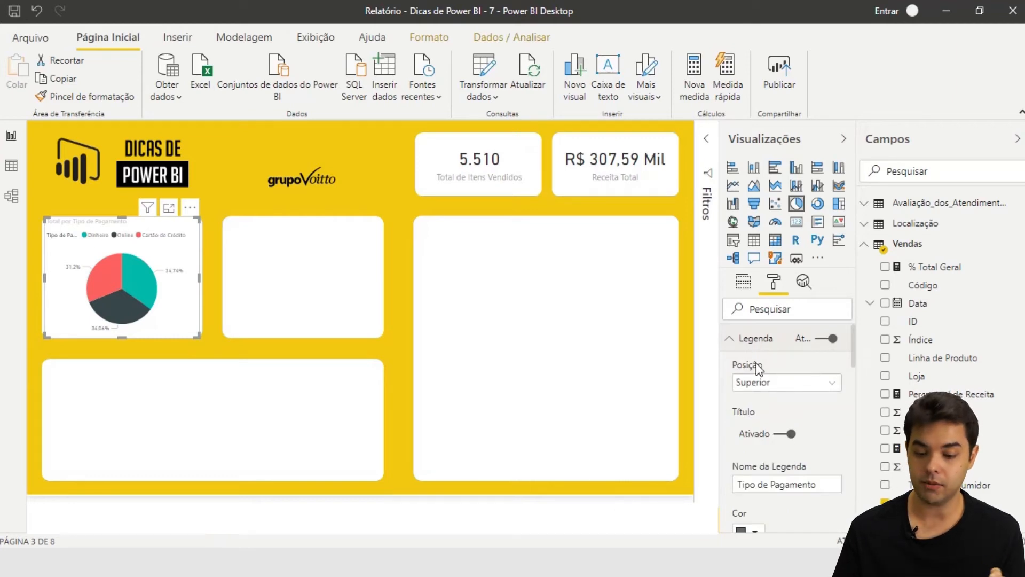
click(791, 434)
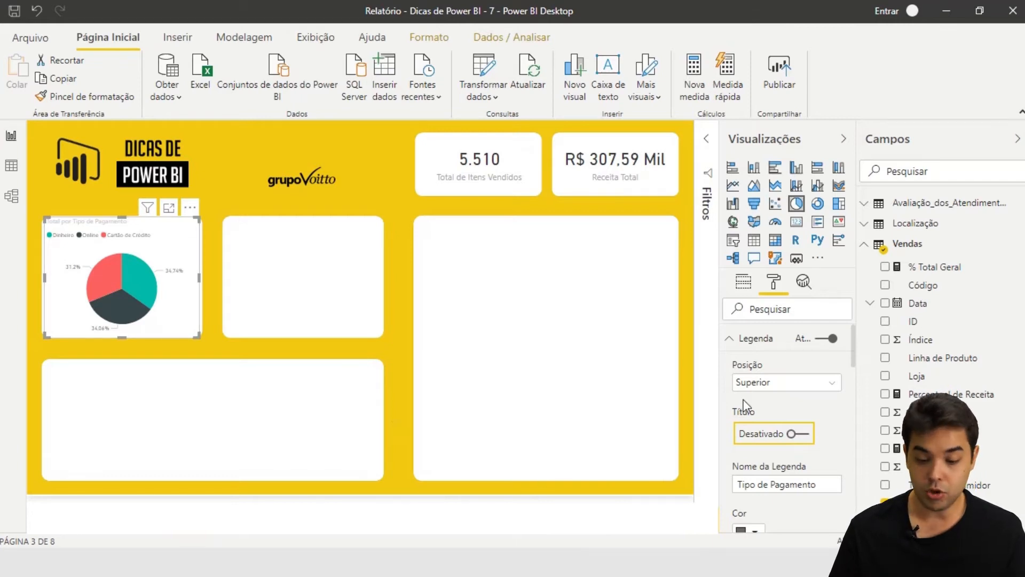
click(738, 343)
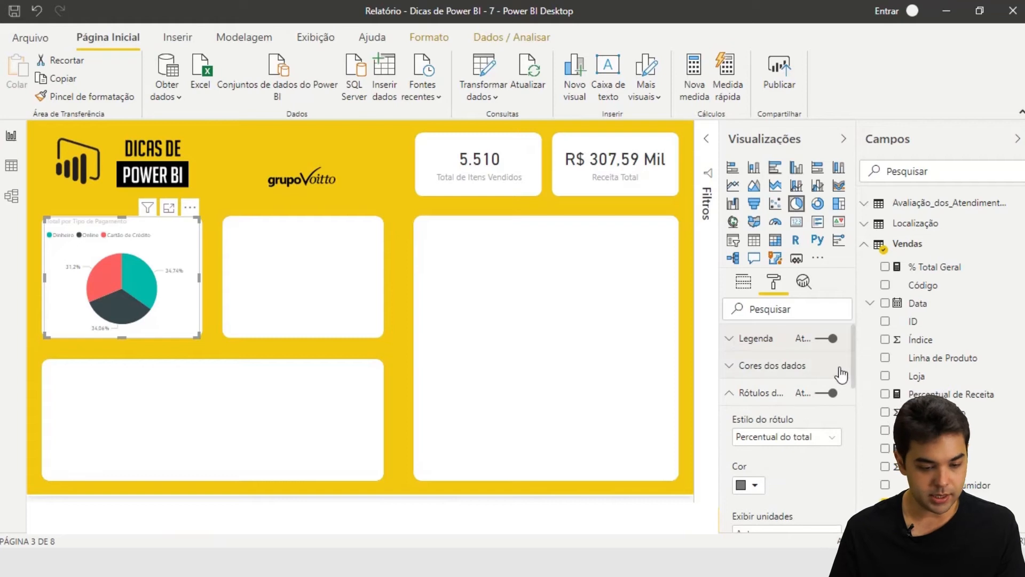
Step: Replace the pie chart's title text with "Tipos de Pagamento"
click(771, 394)
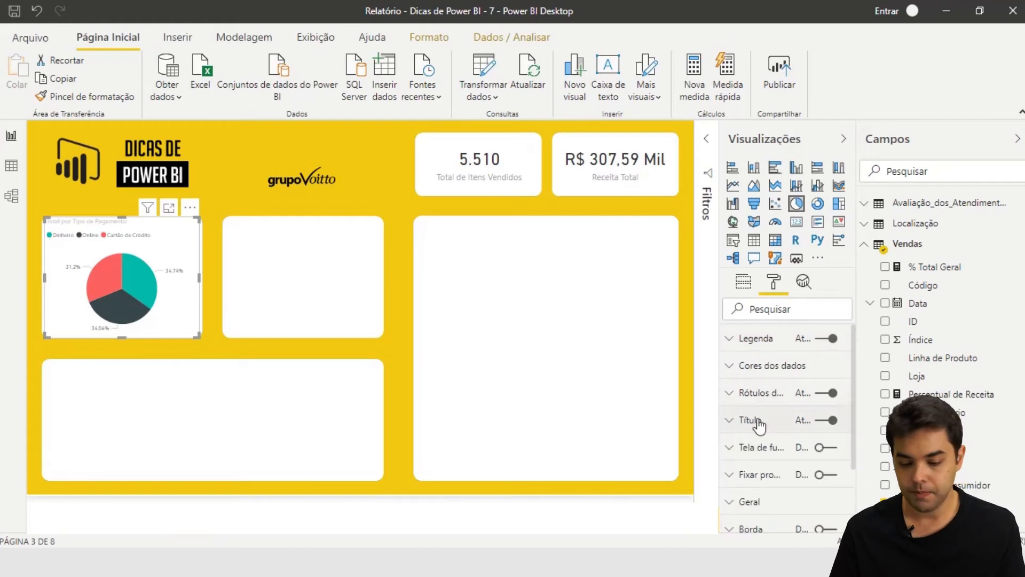
click(756, 420)
scroll(777, 413, down, 1)
click(784, 396)
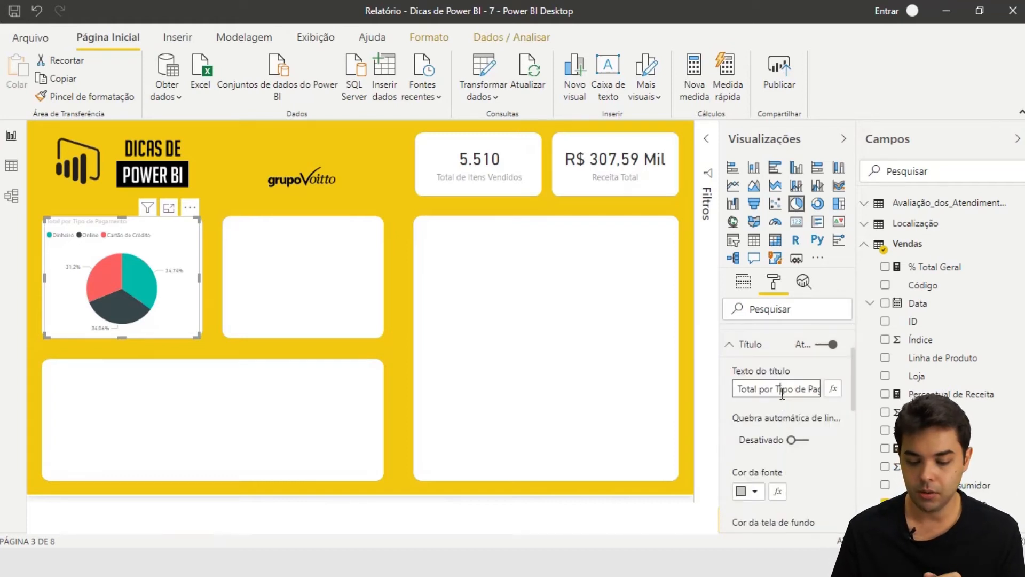
key(ctrl+a)
key(BackSpace)
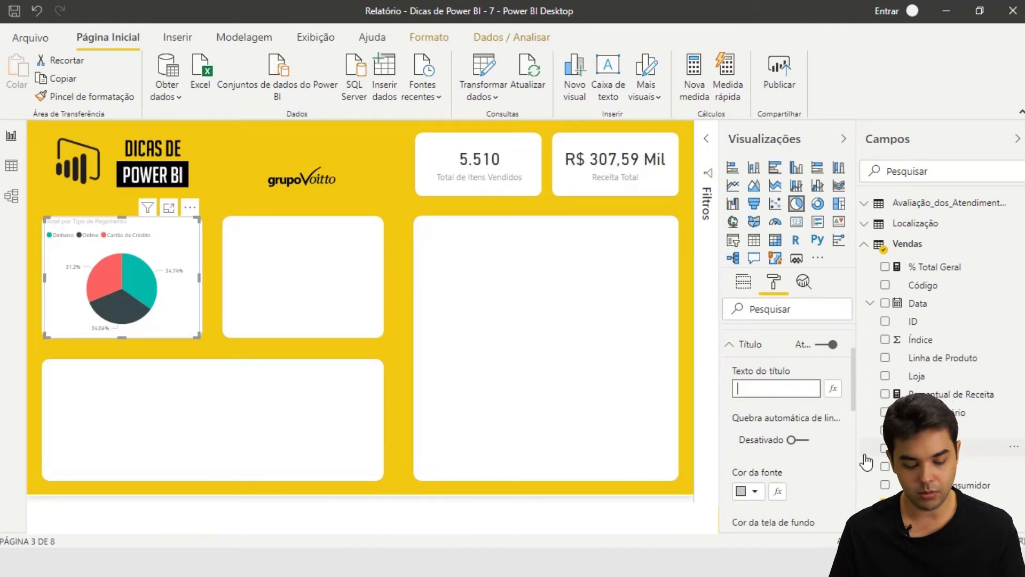
text(Tipos de Pagamento)
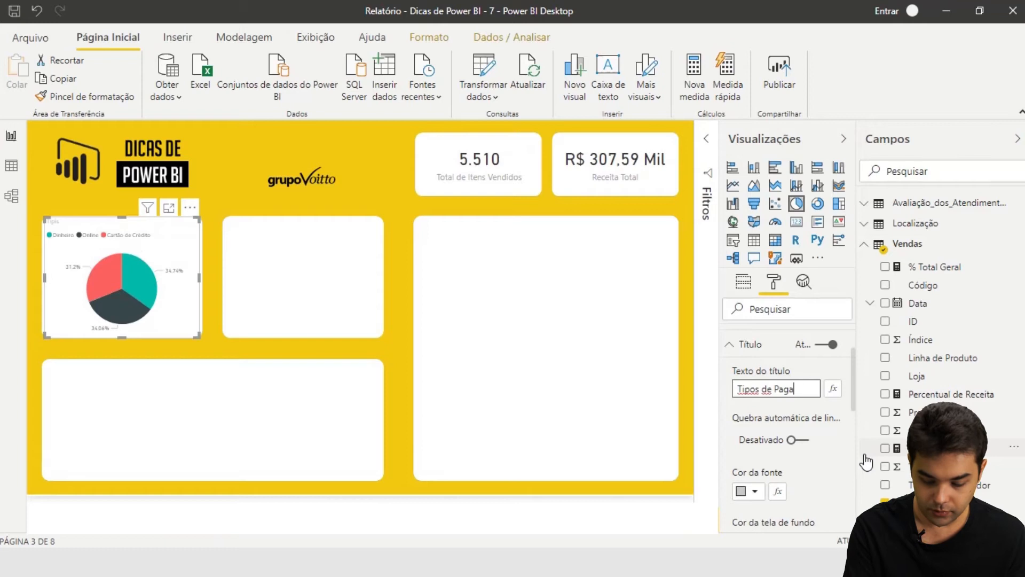
Step: Make the pie chart's title black, centred and 12 pt, and deselect the chart
scroll(801, 451, down, 2)
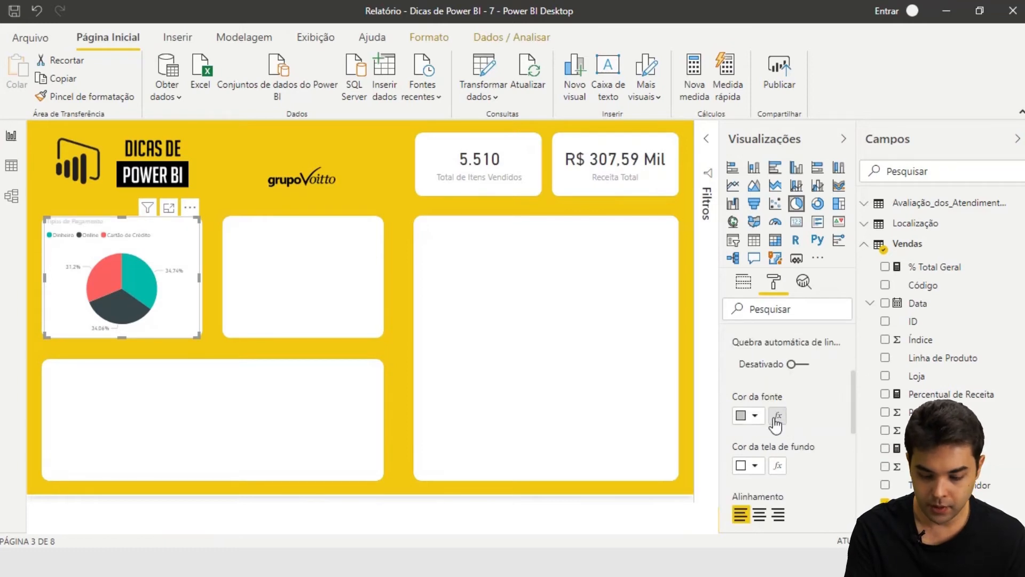
click(752, 416)
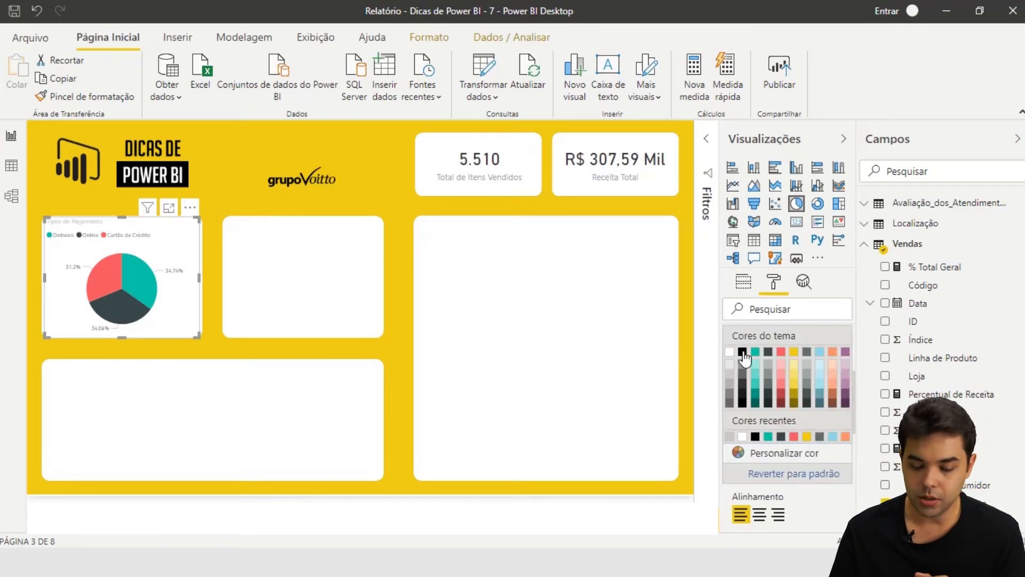
click(741, 352)
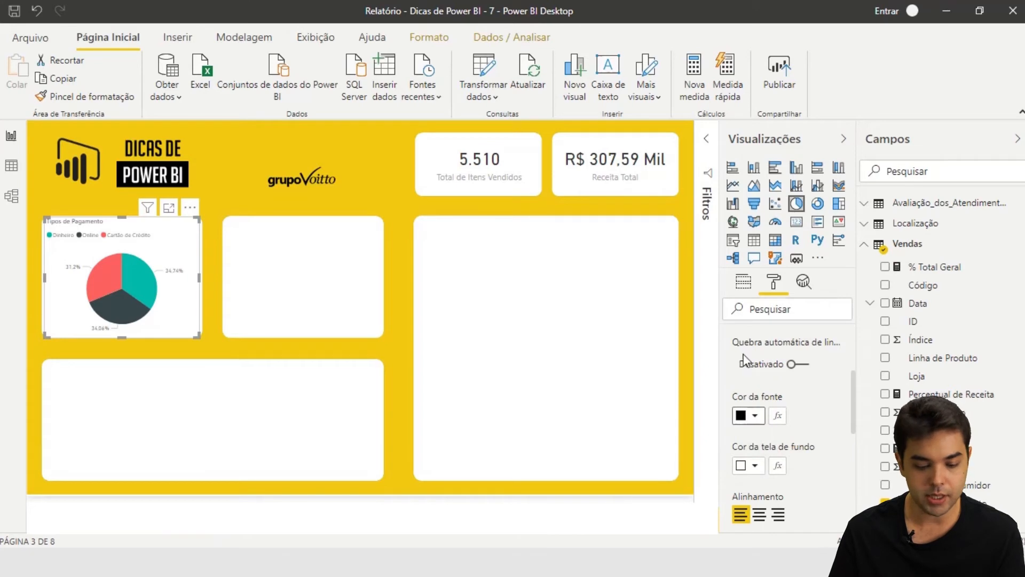
scroll(801, 473, down, 2)
click(759, 439)
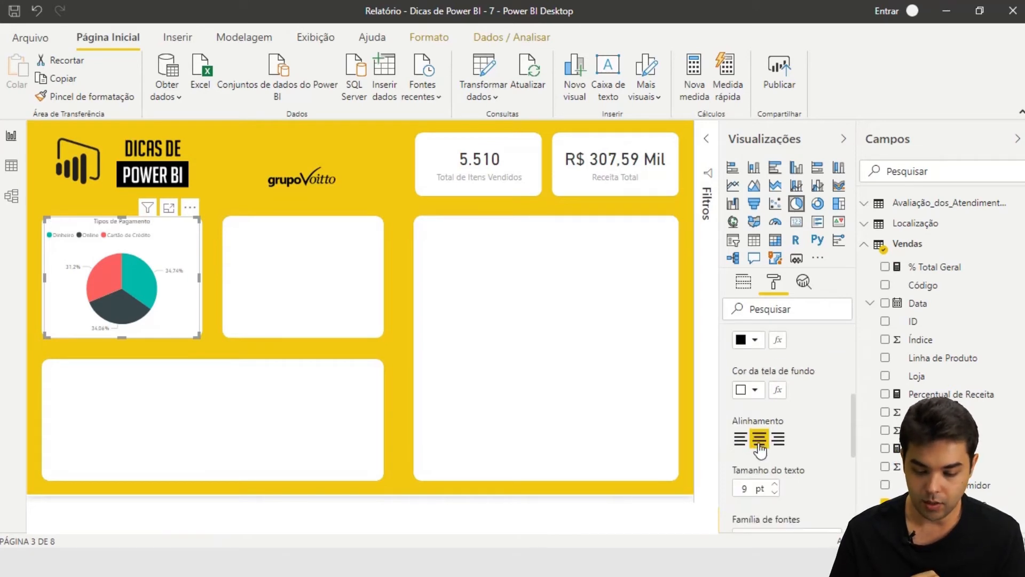
click(772, 485)
click(773, 486)
click(773, 485)
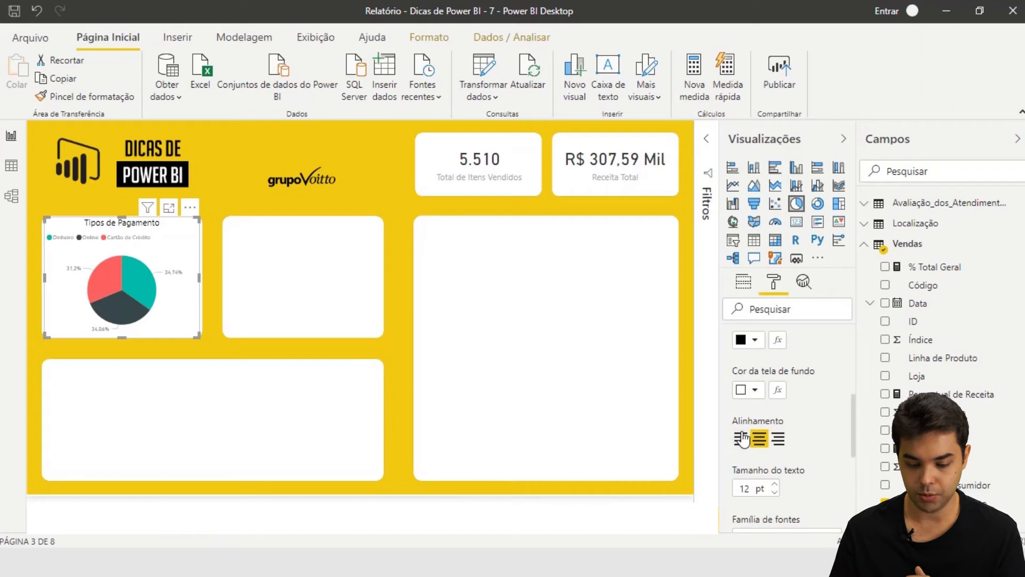
scroll(809, 412, up, 3)
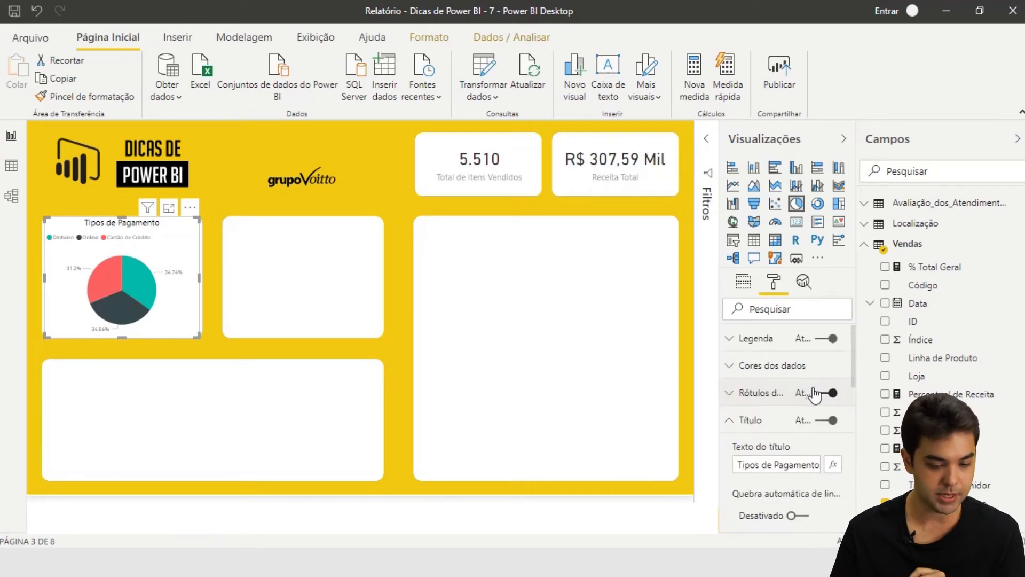
click(736, 424)
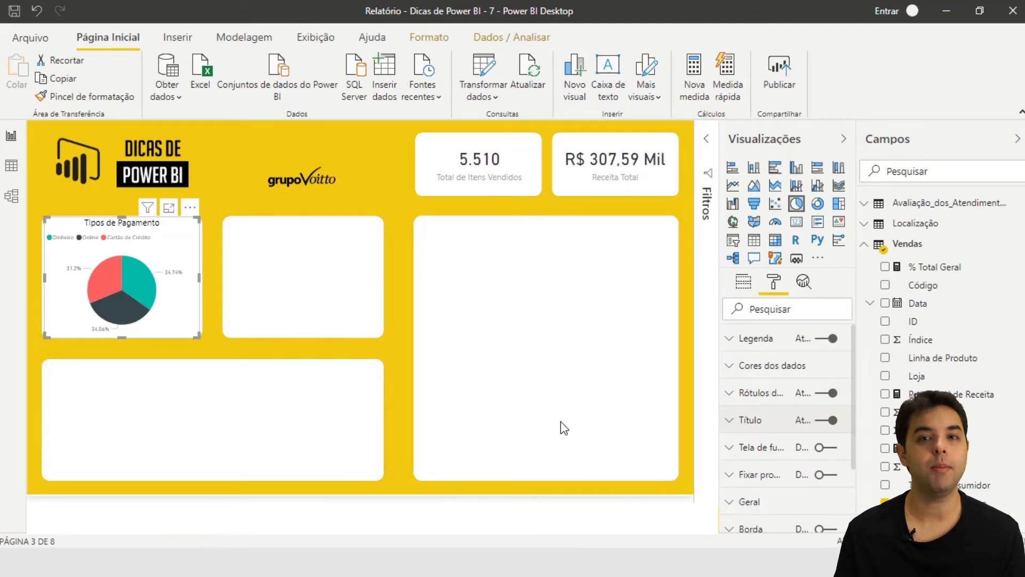
click(396, 347)
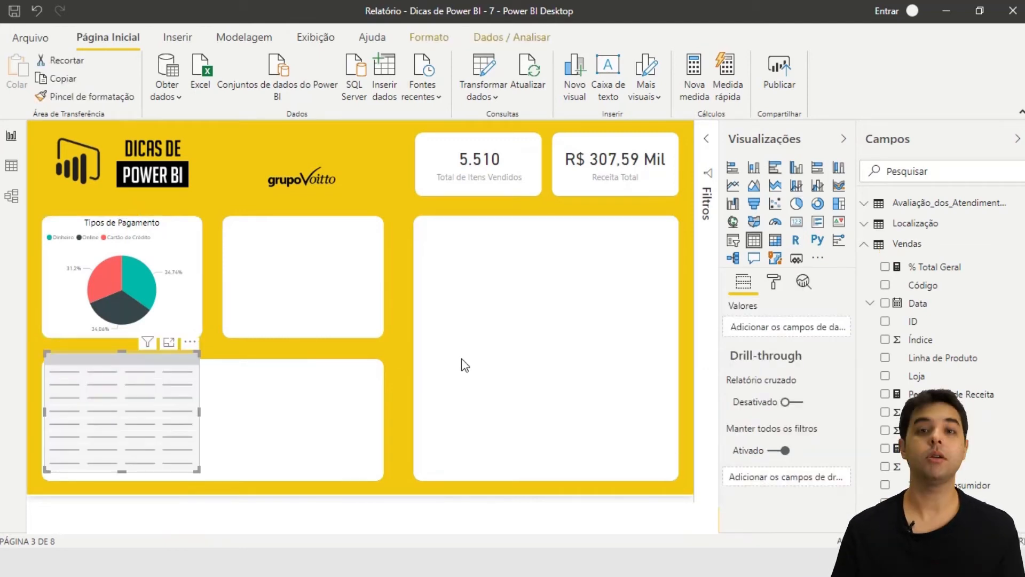
Step: Move the empty table visual into the box beside the pie chart and add the Loja, Quantidade and Total fields
drag(91, 426, 273, 288)
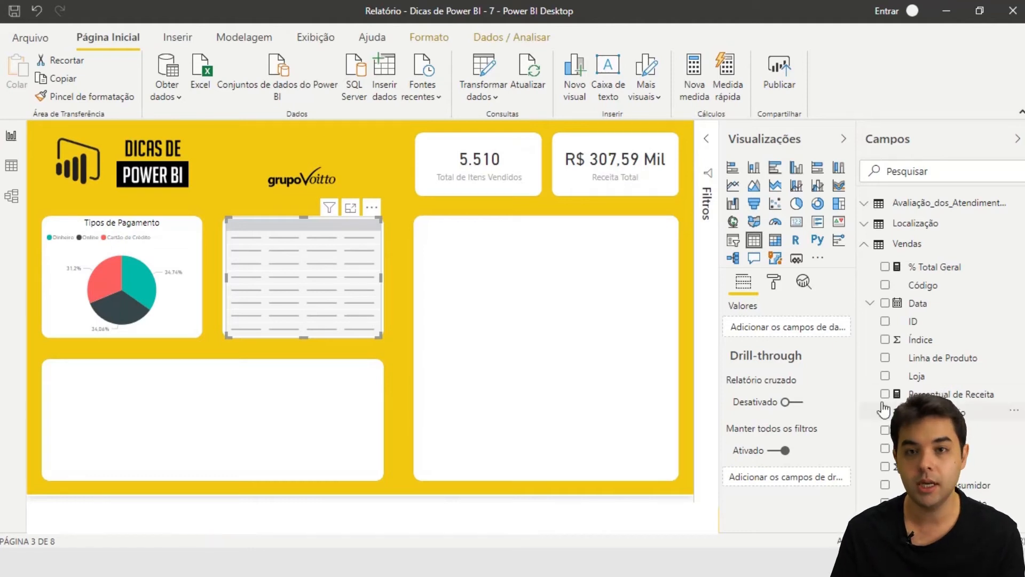
drag(917, 376, 330, 279)
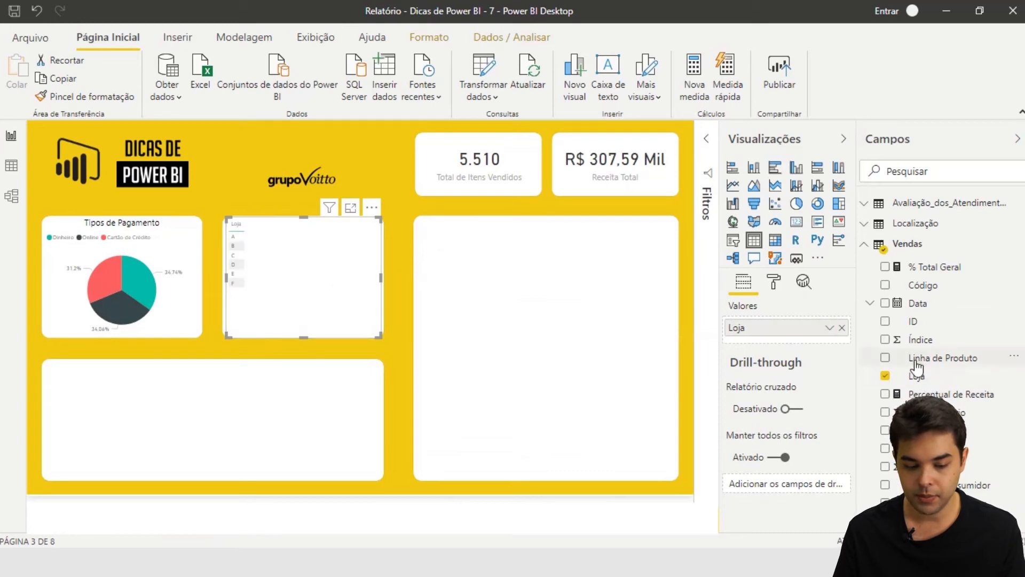
drag(929, 429, 354, 281)
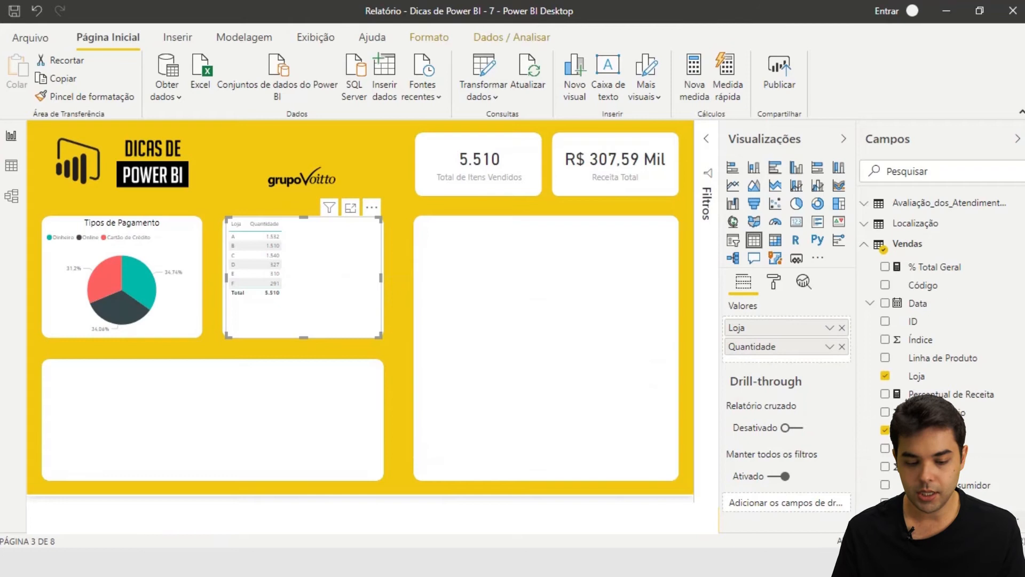
drag(929, 503, 336, 270)
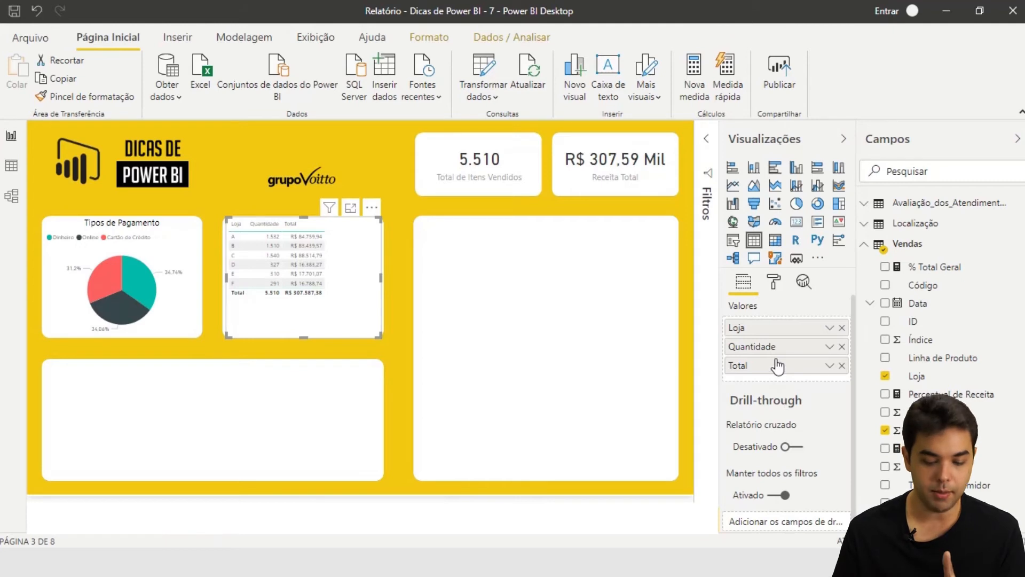
Step: Place the Total column before Quantidade and sort the table by Total in descending order
drag(777, 366, 778, 348)
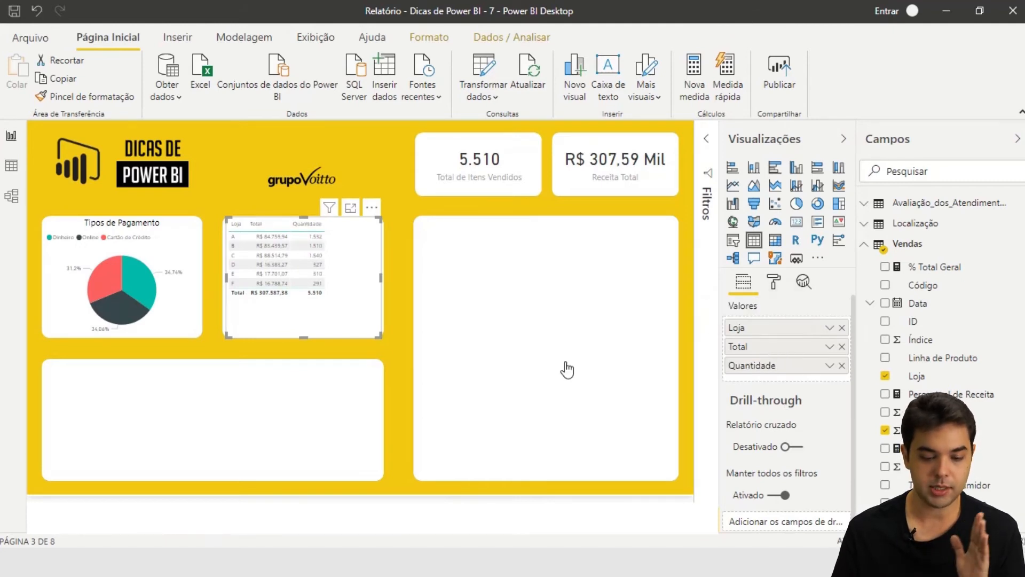
click(258, 229)
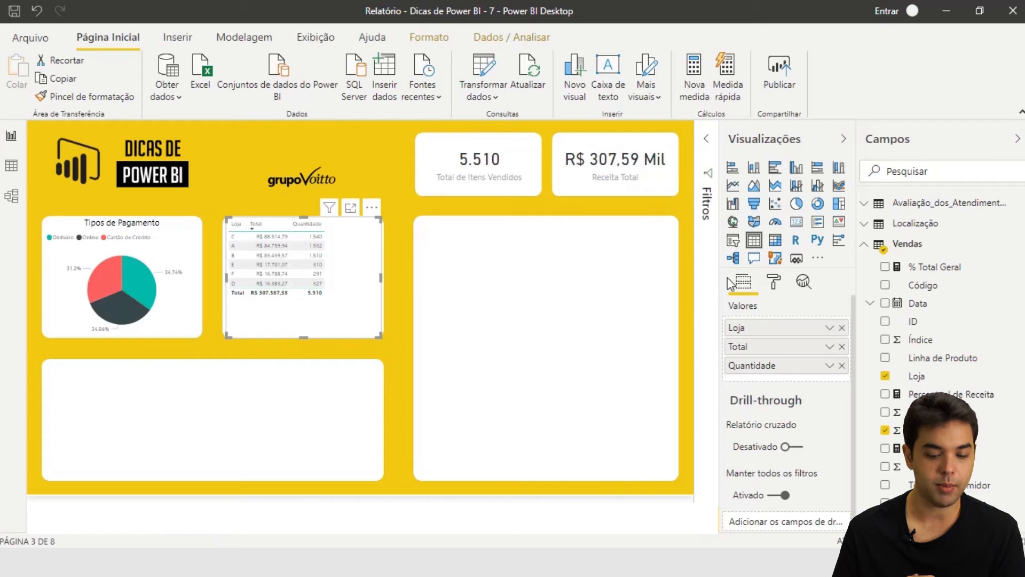
Step: Set the table's grid text size to 12 pt
click(777, 283)
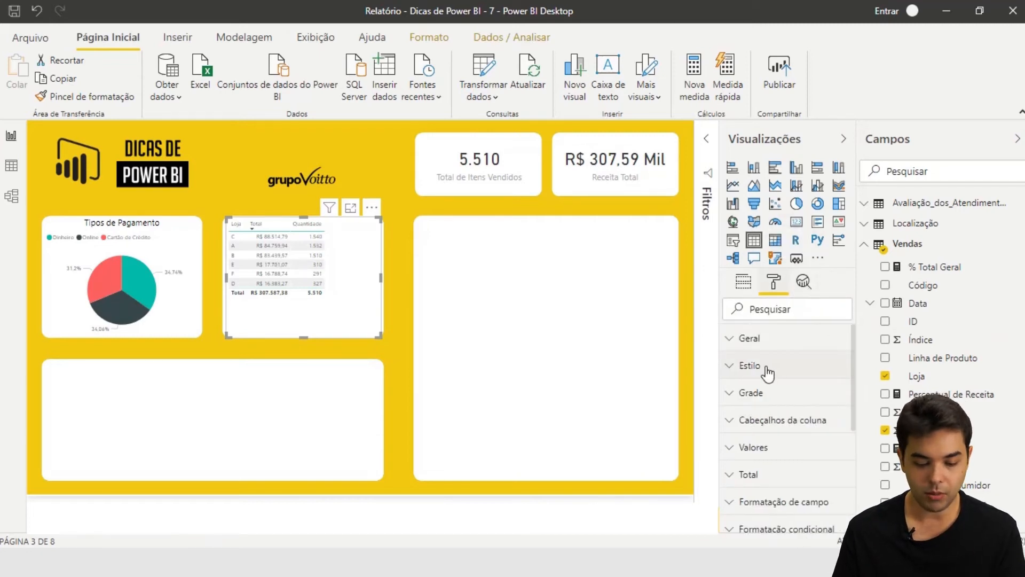
click(767, 392)
scroll(805, 396, down, 4)
scroll(805, 393, down, 3)
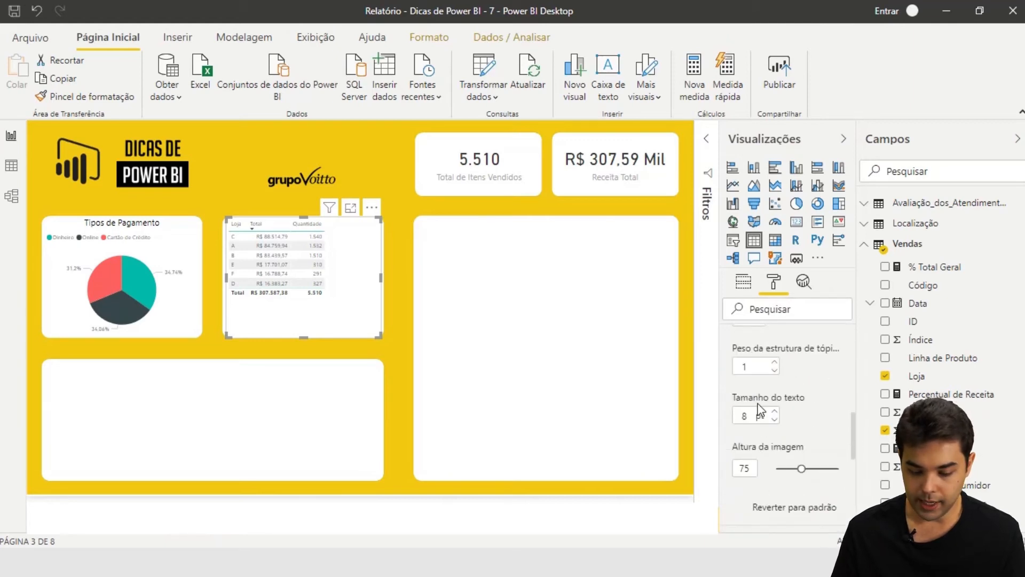
drag(749, 415, 738, 416)
text(12)
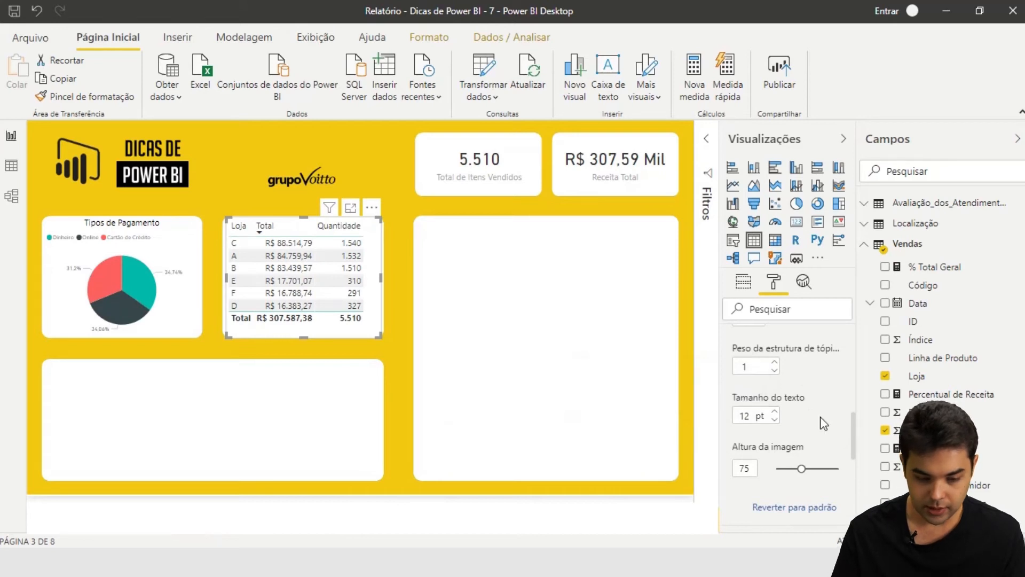
Step: Set the table's grid outline colour to black and deselect the table
scroll(825, 417, up, 2)
click(756, 402)
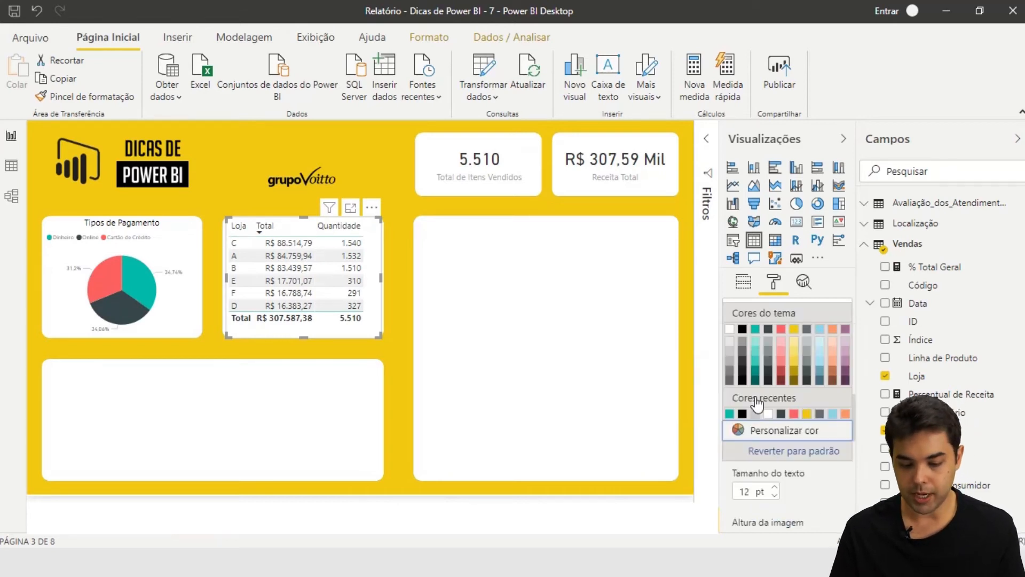
click(793, 330)
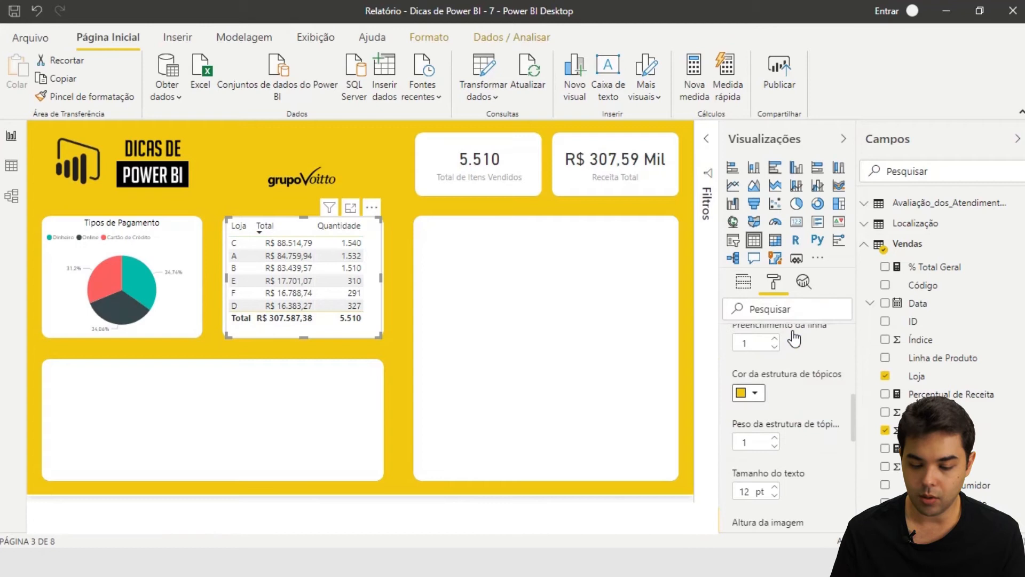
click(762, 394)
click(743, 259)
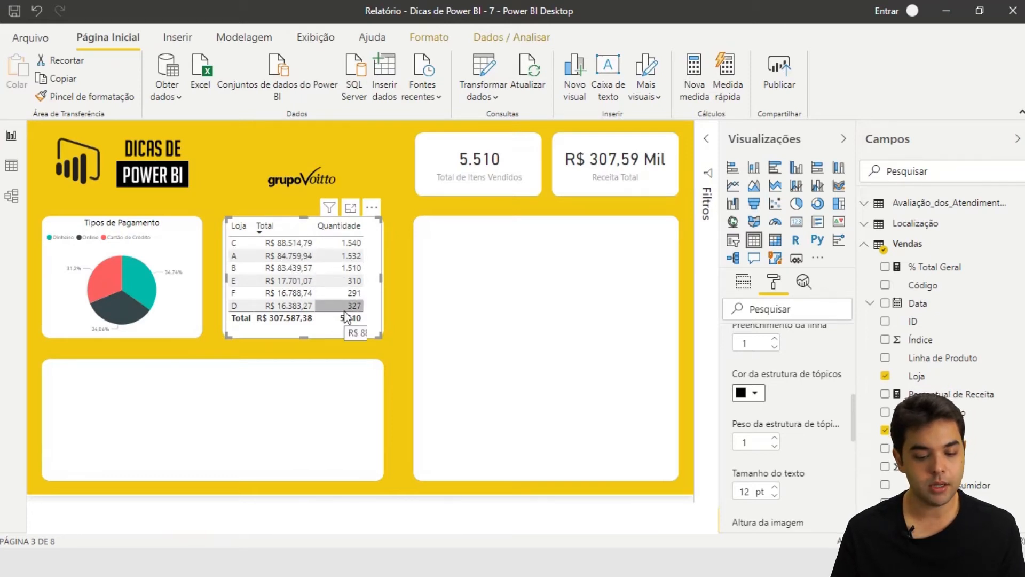
click(395, 336)
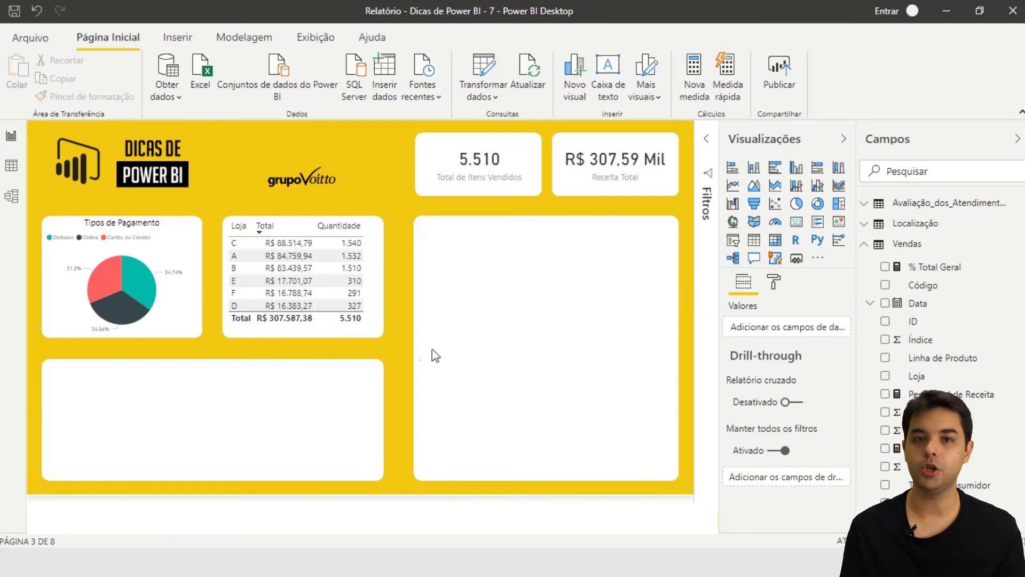
Step: Insert a stacked column chart and resize it to fit the wide box below the pie chart and table
click(754, 168)
drag(202, 416, 383, 418)
drag(214, 354, 214, 366)
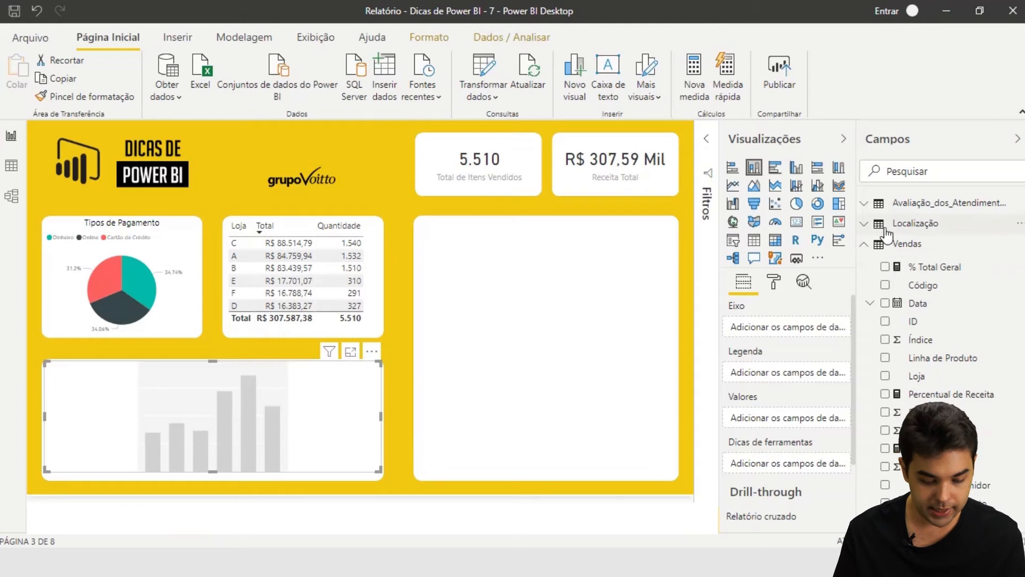
Step: Assign Data from the Avaliação_dos_Atendimentos table to the column chart's axis and Nota to its values
click(923, 204)
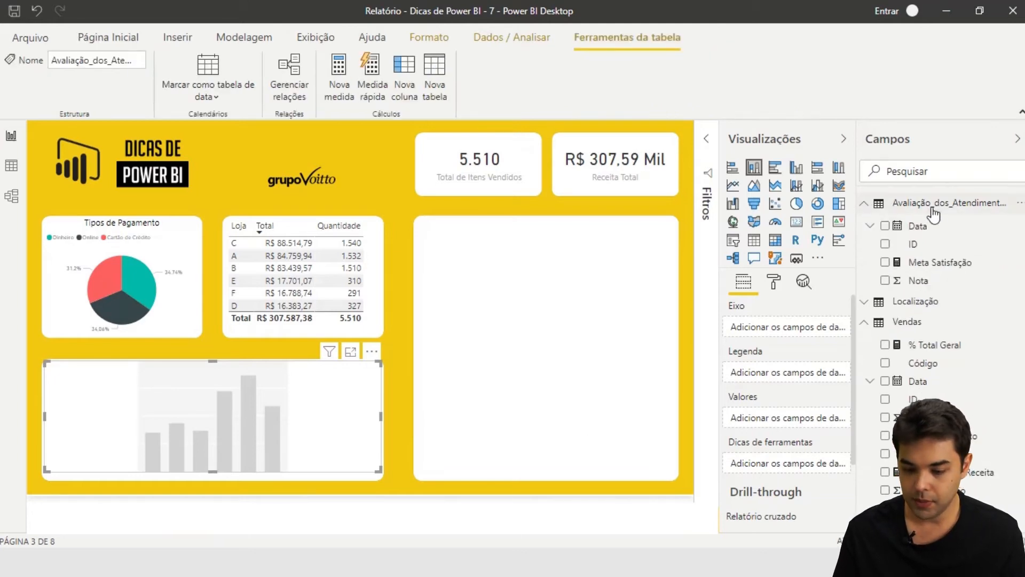
drag(927, 235, 796, 336)
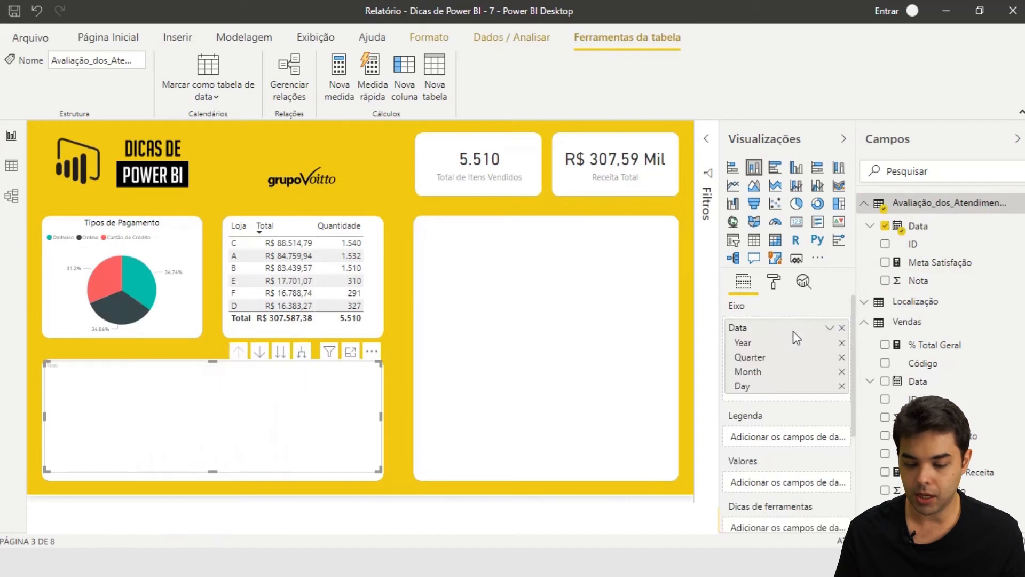
drag(948, 287, 801, 487)
Step: Change the aggregation of Nota in the column chart to Média
scroll(816, 439, down, 2)
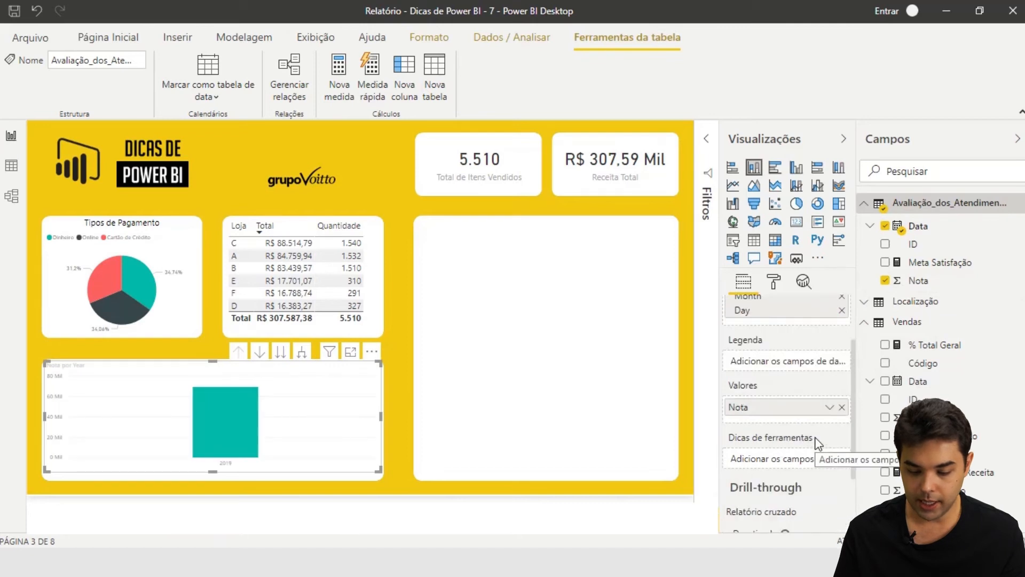
click(831, 409)
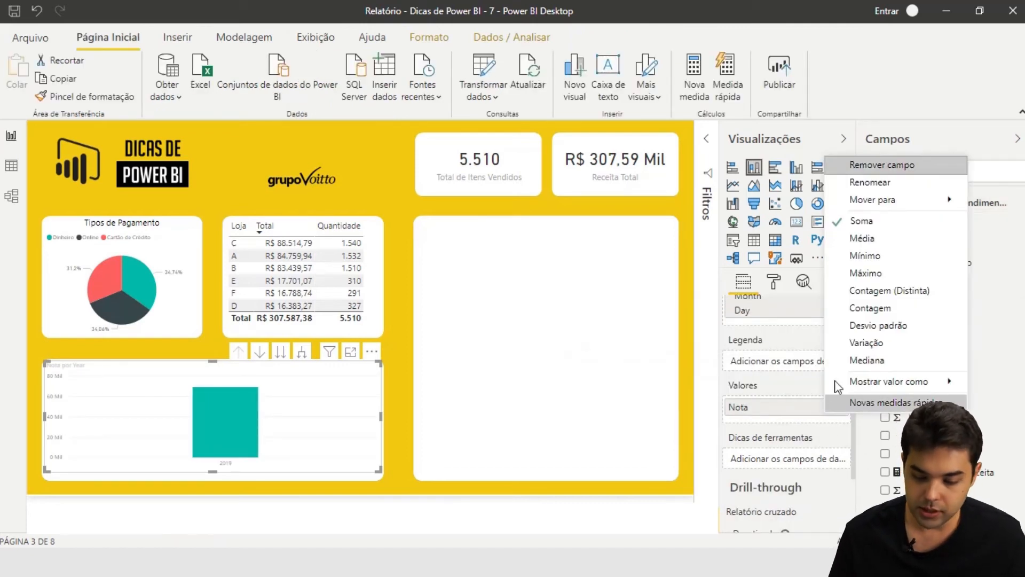
click(826, 417)
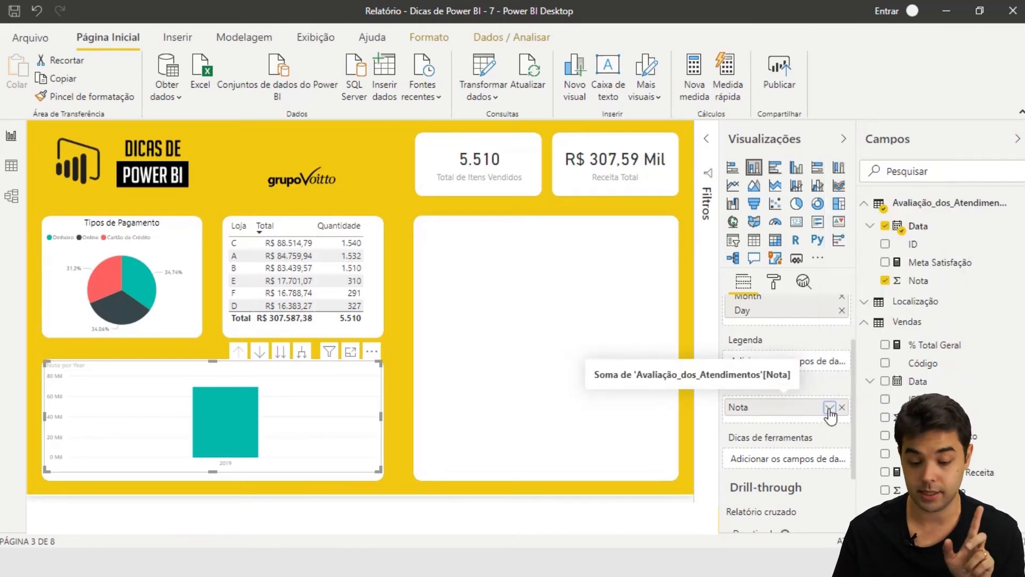
click(829, 410)
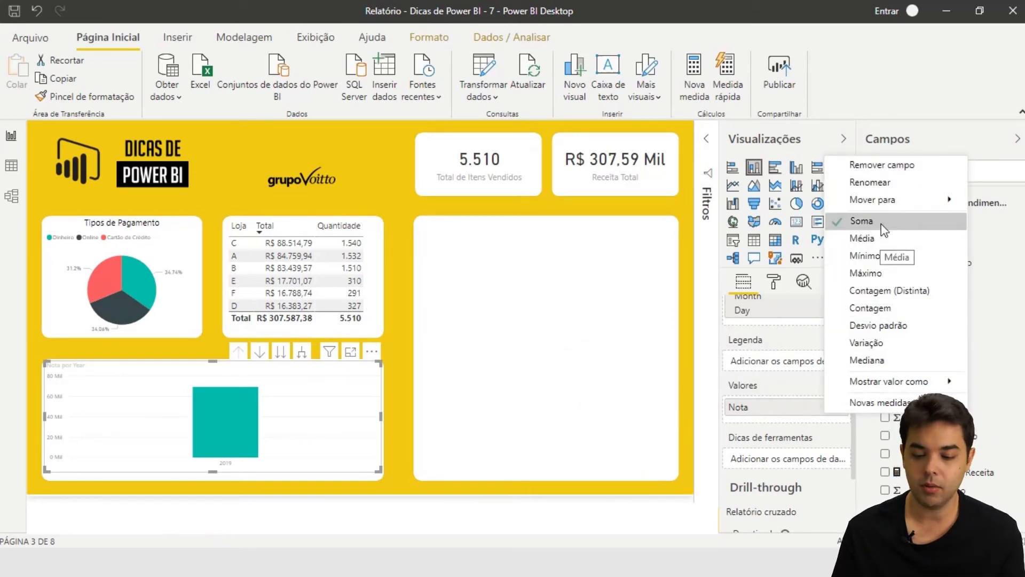
click(881, 240)
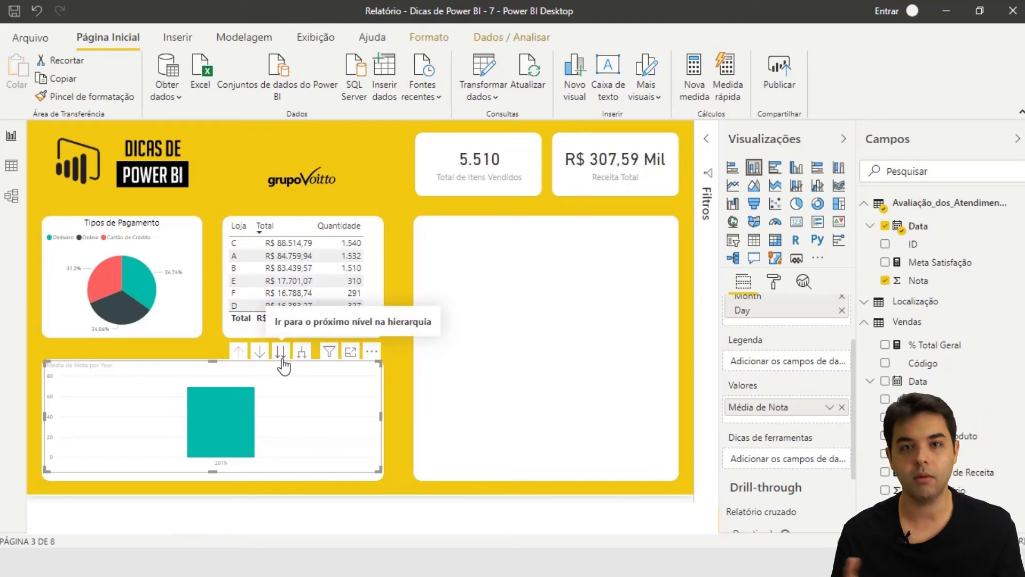
Step: Take the column chart down the date hierarchy from year to month level
scroll(796, 390, up, 2)
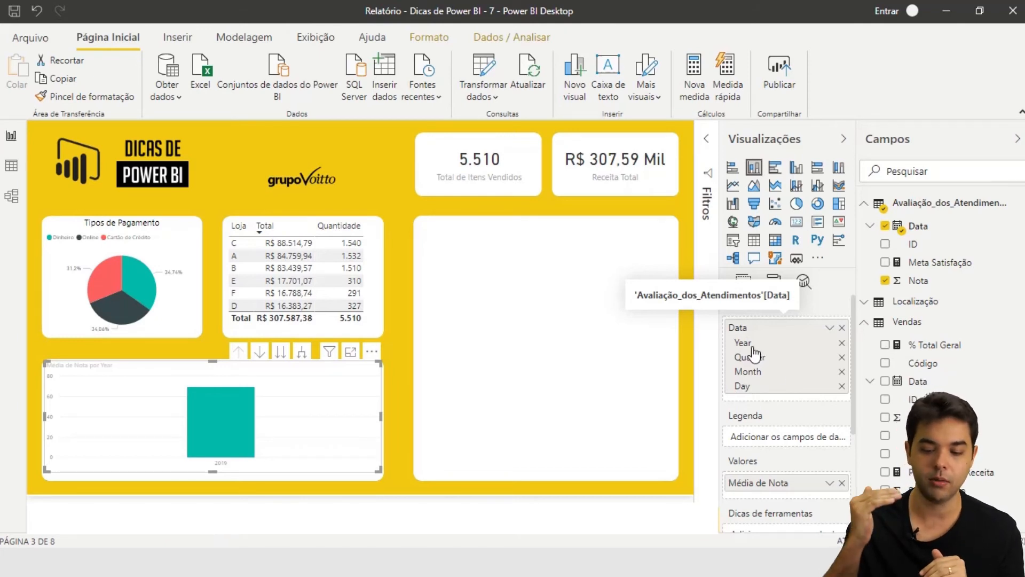
click(282, 355)
click(282, 352)
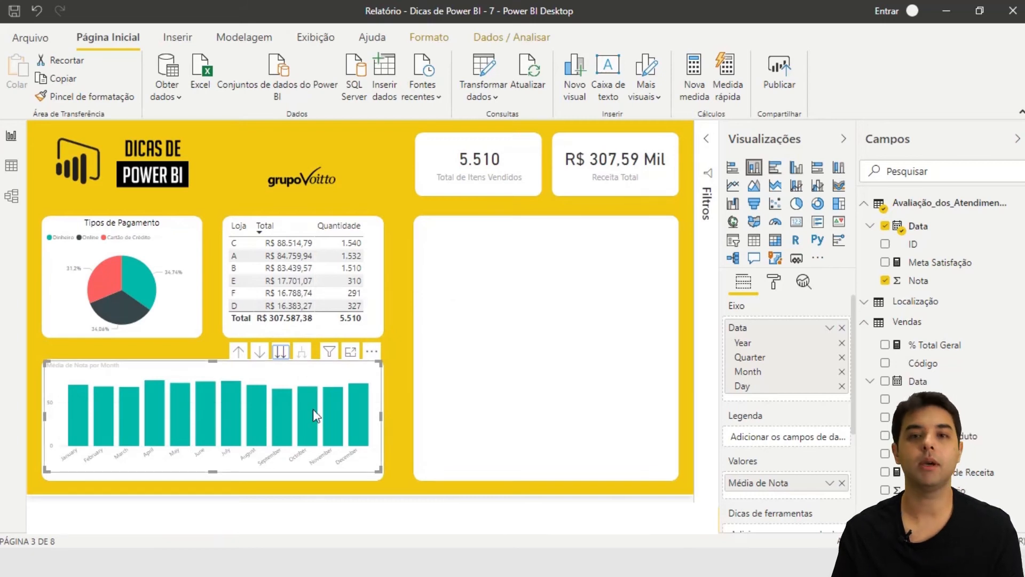
Step: Turn on the column chart's data labels and turn off its Y axis
click(776, 283)
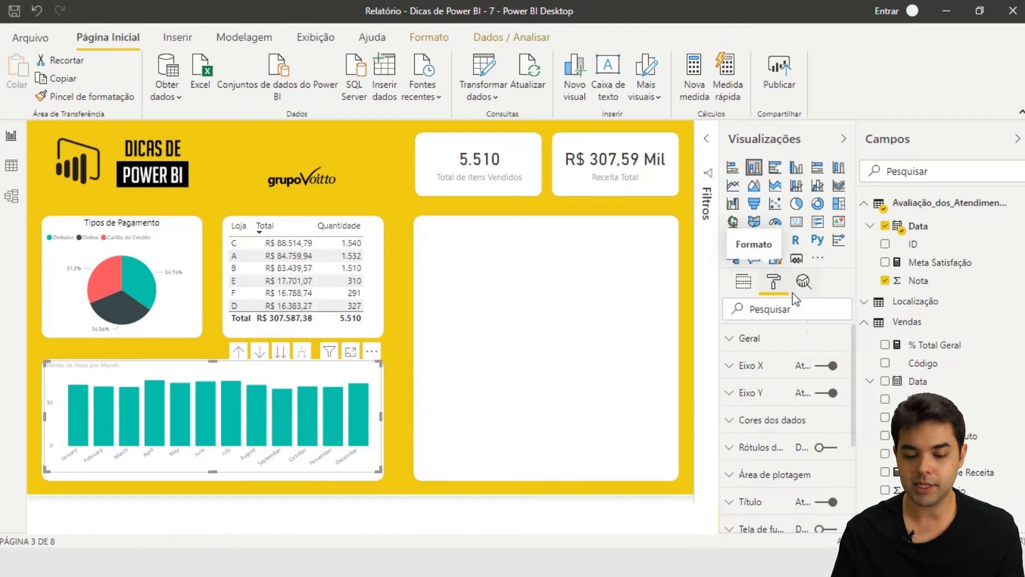
click(821, 449)
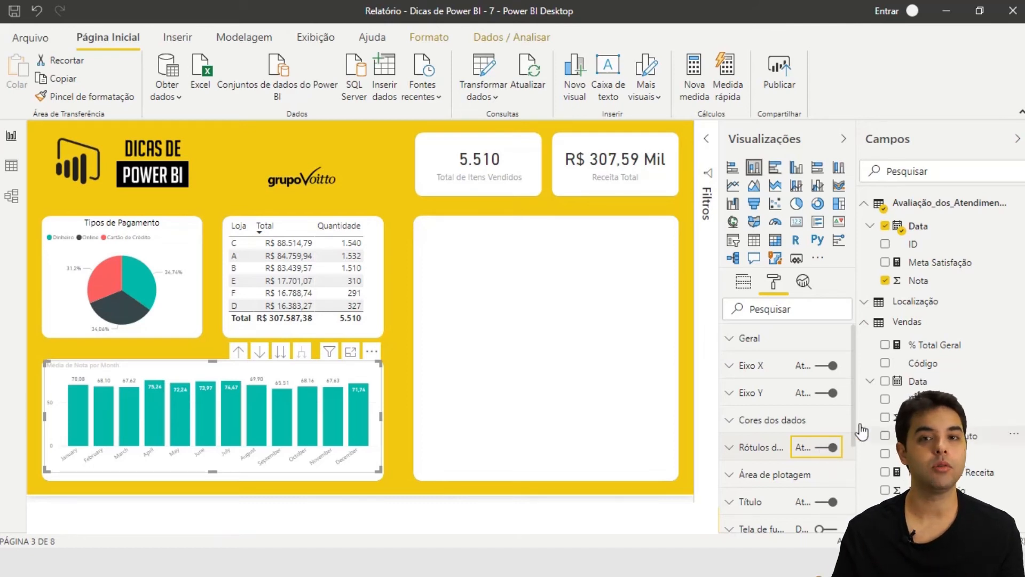
click(835, 395)
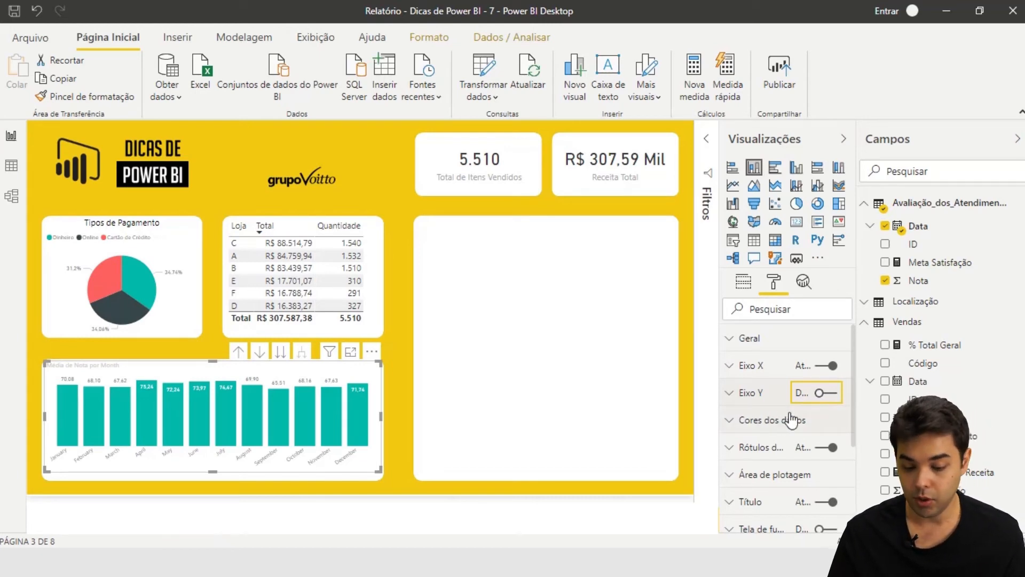
Step: Replace the column chart's title text with "Média de Avaliação em 2019"
scroll(792, 420, down, 3)
click(778, 433)
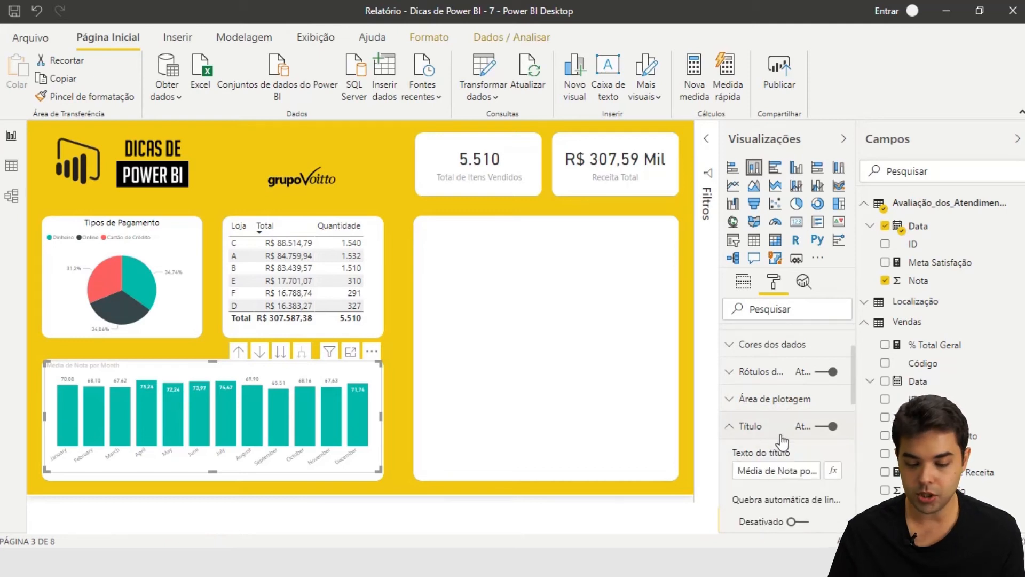
click(784, 472)
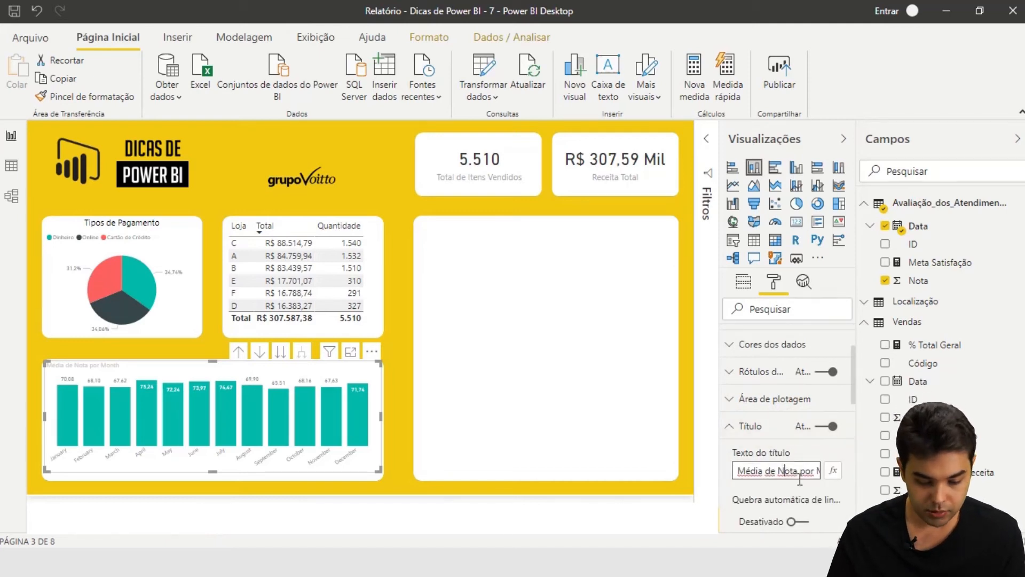
key(ctrl+a)
text(Mé)
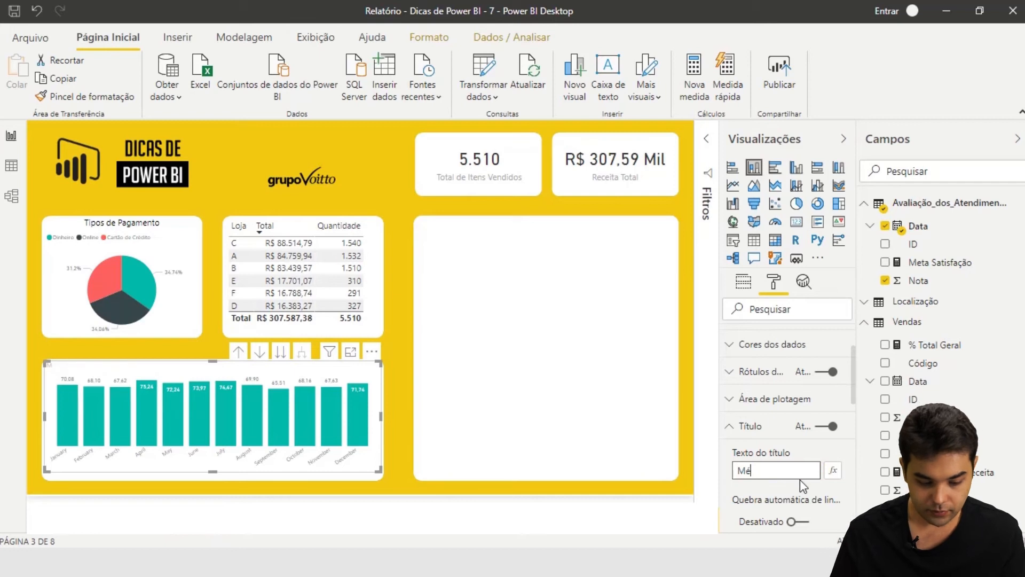
text(dia de Avalia)
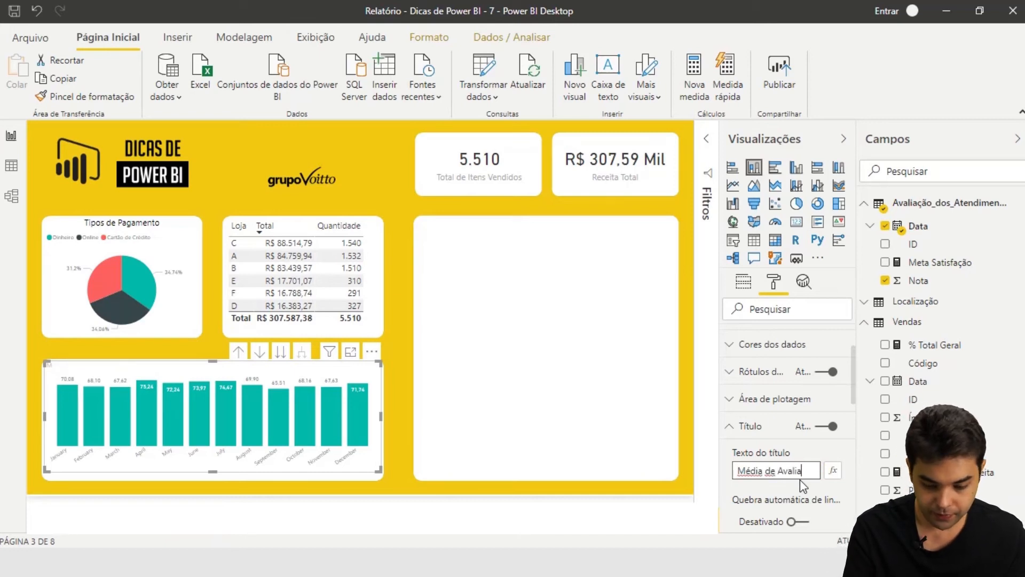
text(ção em)
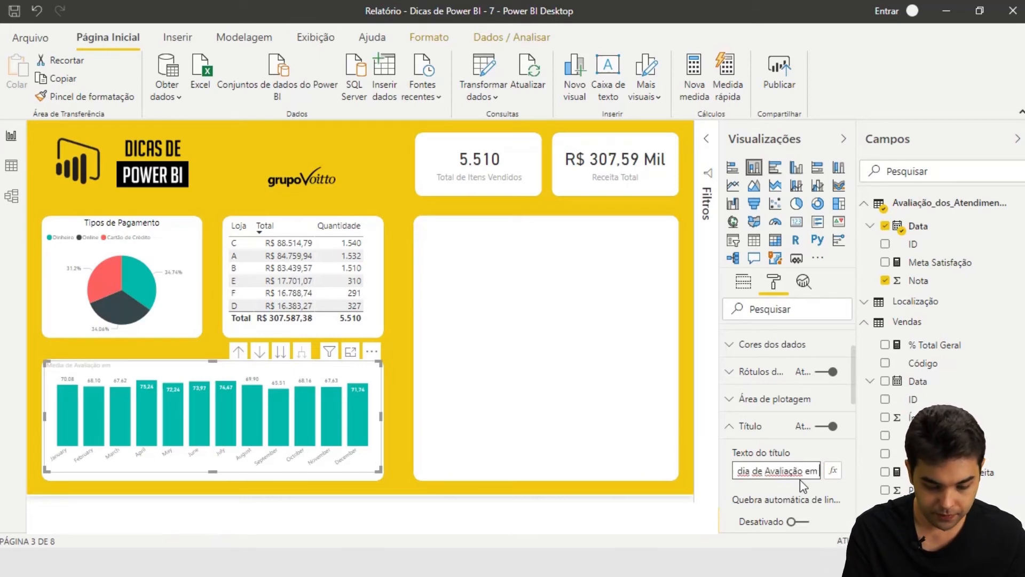
text( 2019)
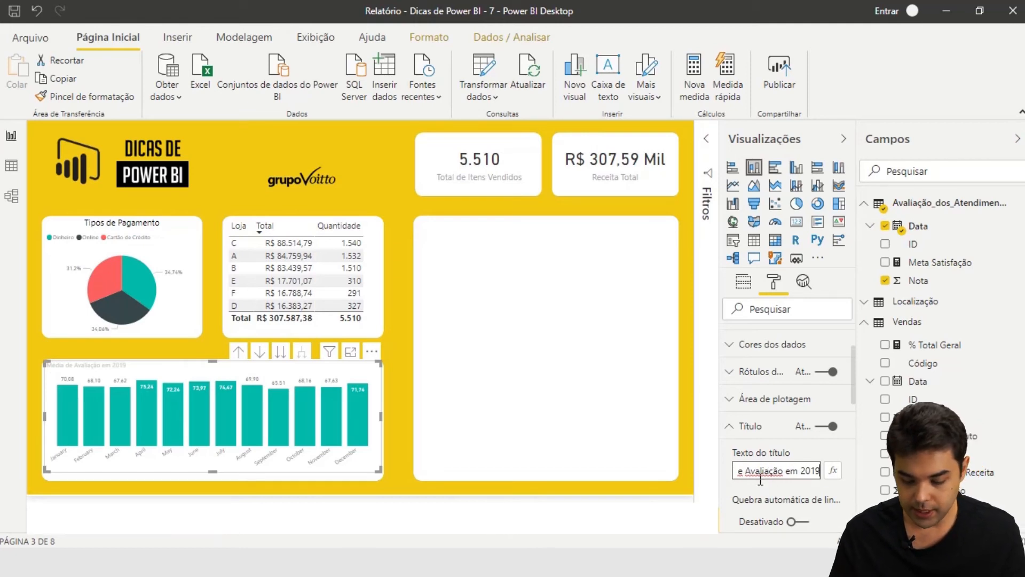
Step: Set the column chart's title font colour to black
scroll(766, 465, down, 2)
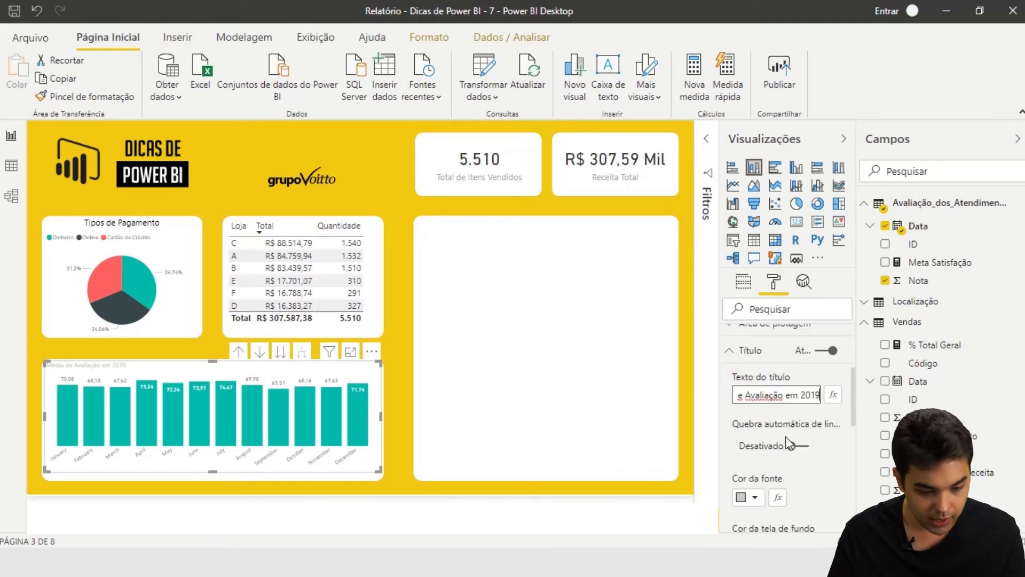
scroll(786, 437, down, 4)
click(758, 346)
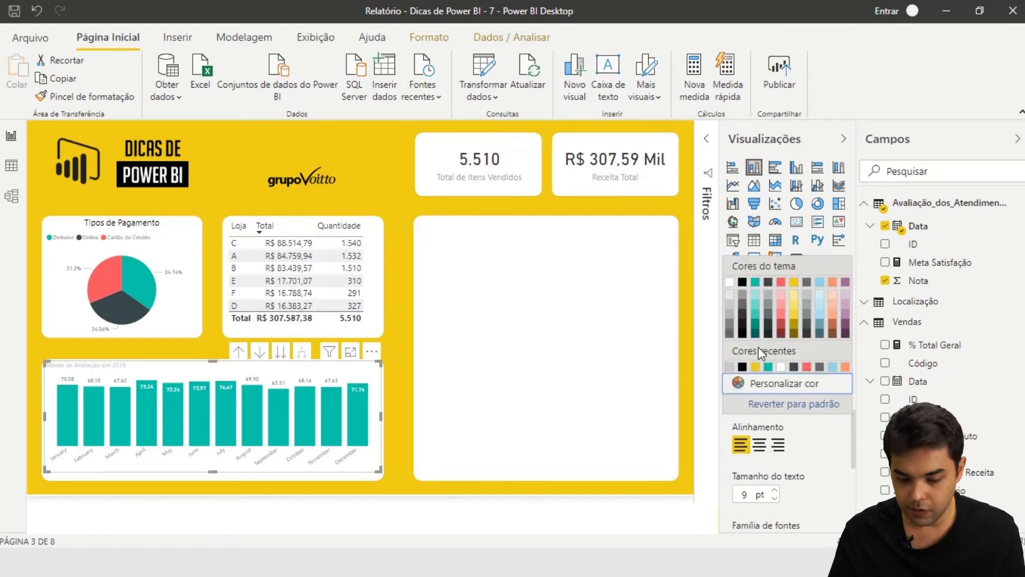
click(742, 289)
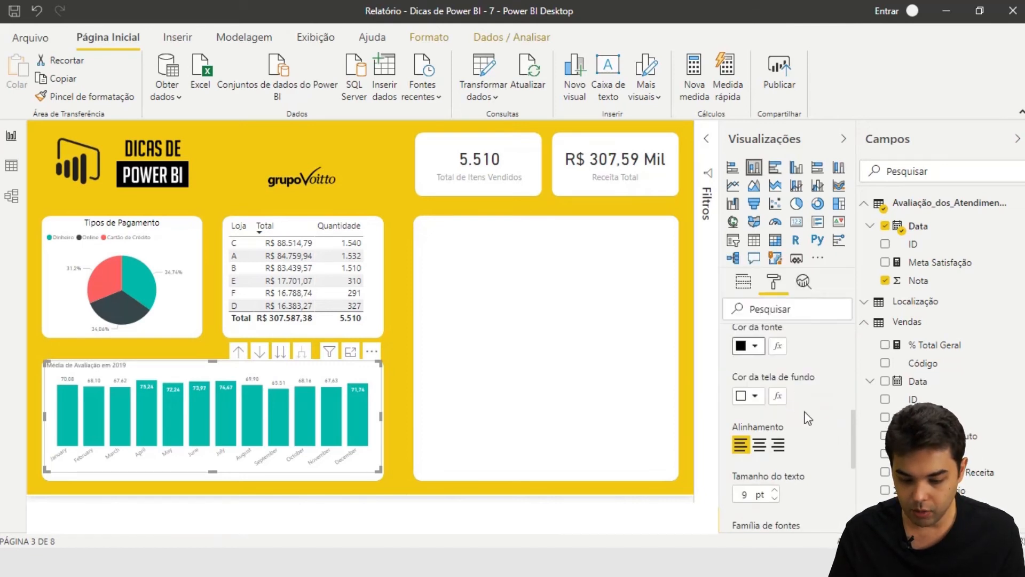
Step: Centre the column chart's title and set its text size to 12 pt
click(760, 447)
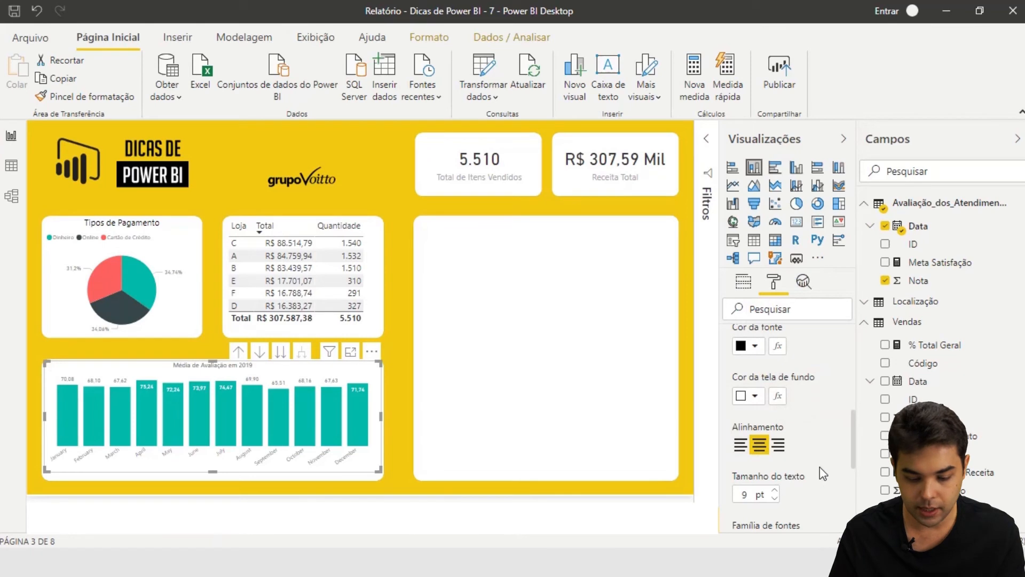
drag(748, 495, 722, 501)
text(12)
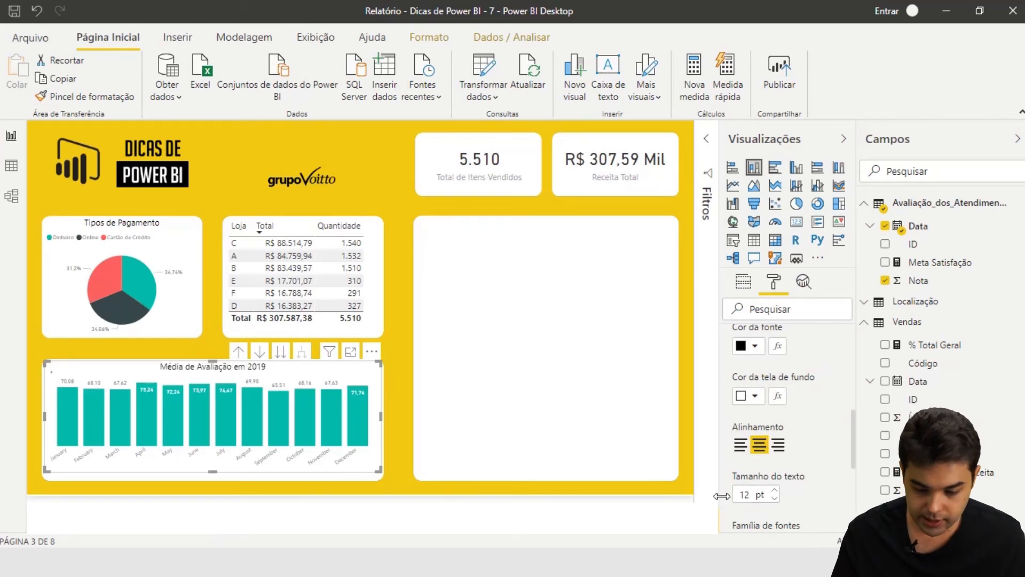
scroll(822, 430, down, 3)
scroll(822, 438, up, 3)
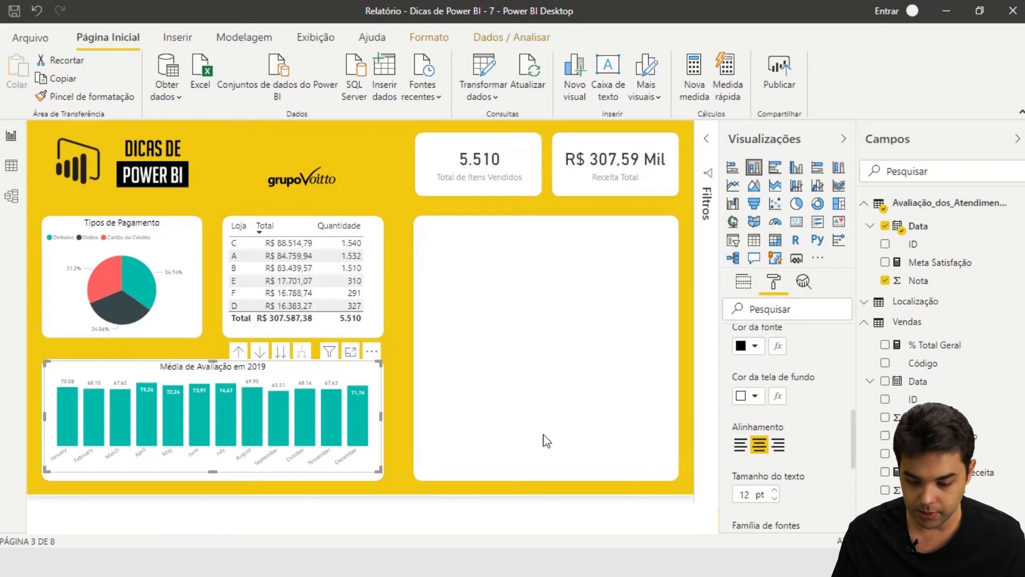
click(401, 343)
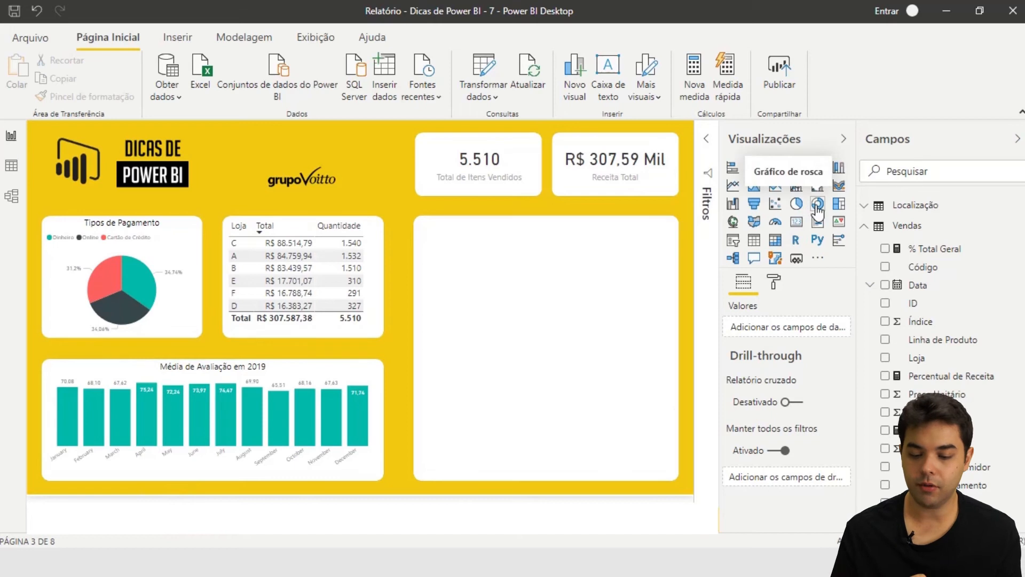
Step: Add a donut chart filling the large empty white box, with Linha de Produto as legend and Quantidade as values
drag(686, 269, 473, 283)
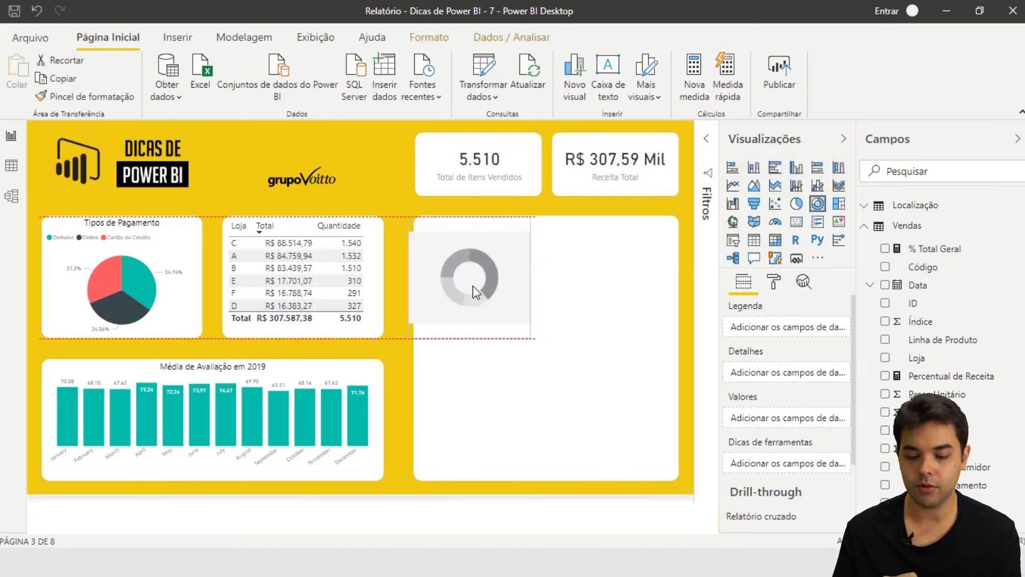
drag(538, 337, 674, 476)
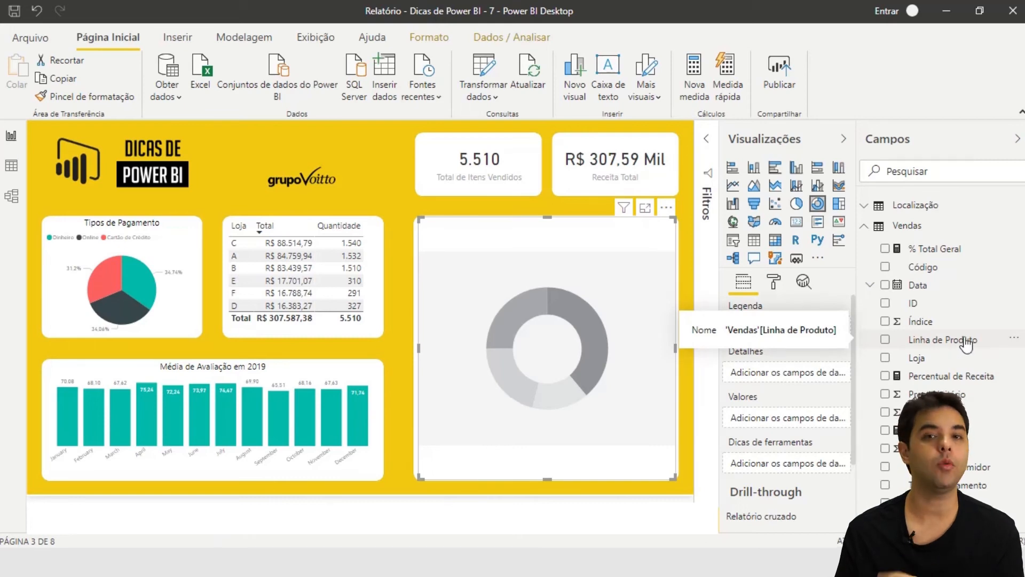
drag(929, 350, 778, 329)
drag(924, 412, 835, 441)
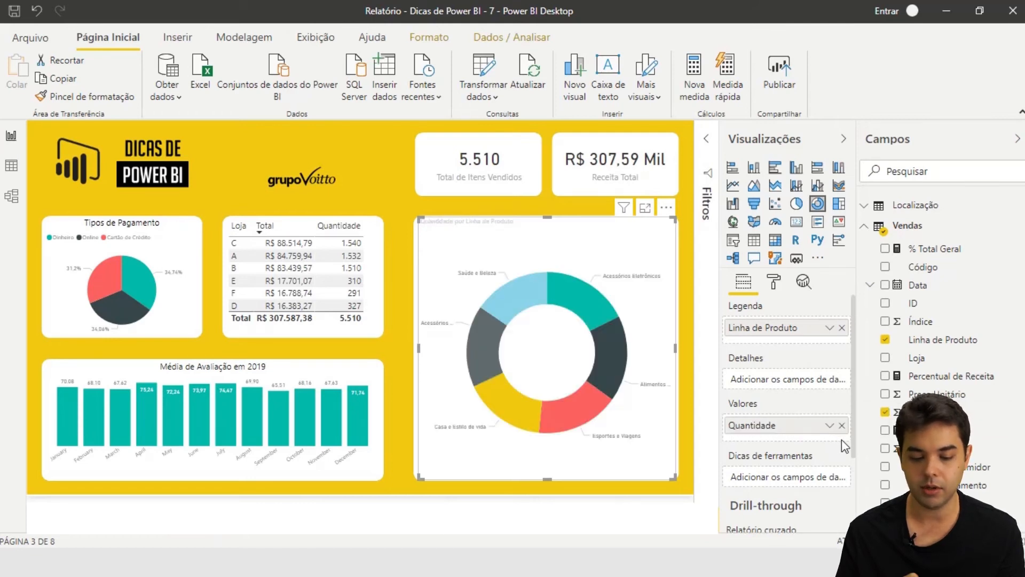
Step: Turn on the donut chart's legend and turn off the legend's title
click(776, 287)
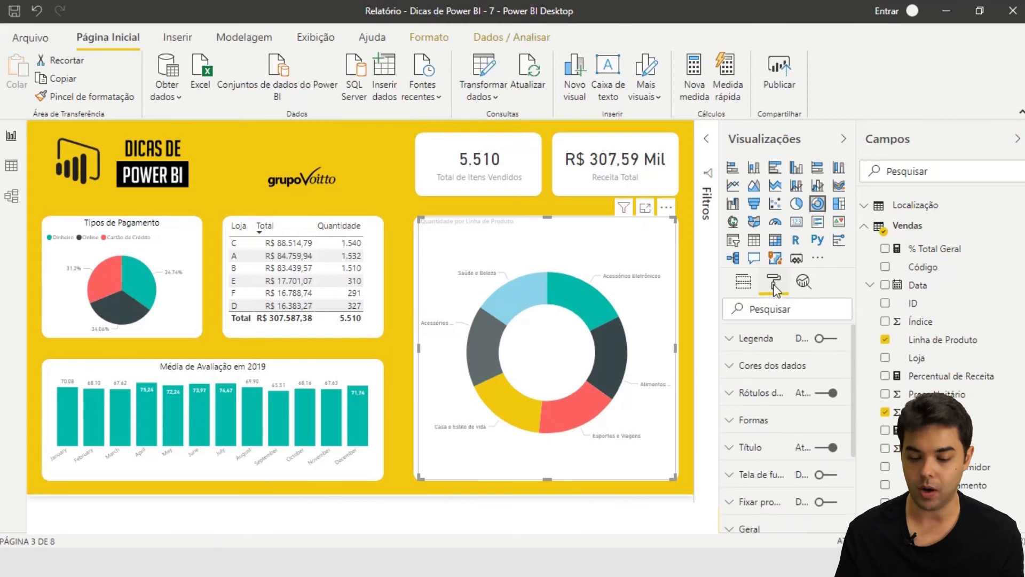
click(826, 342)
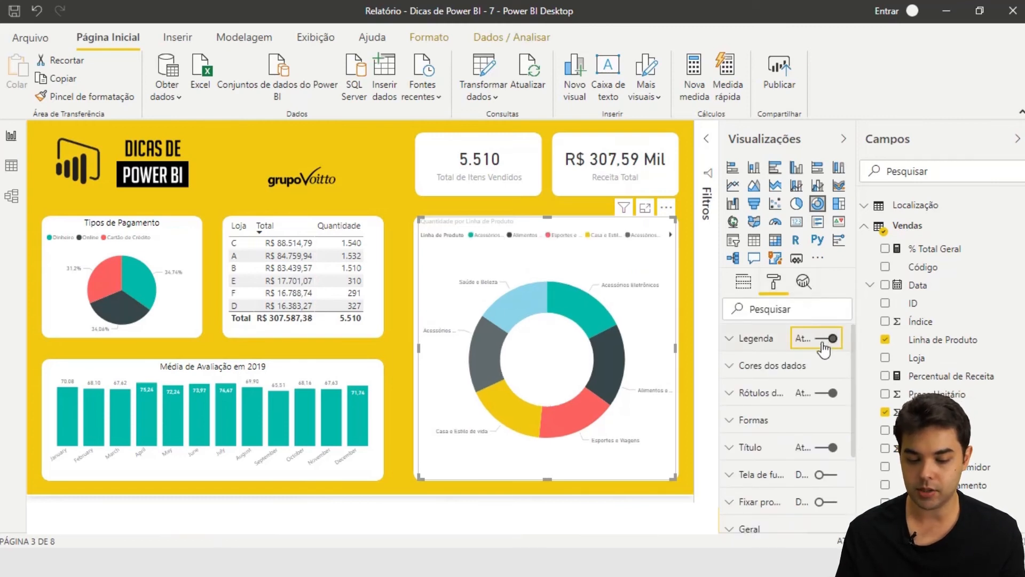
click(760, 342)
click(789, 434)
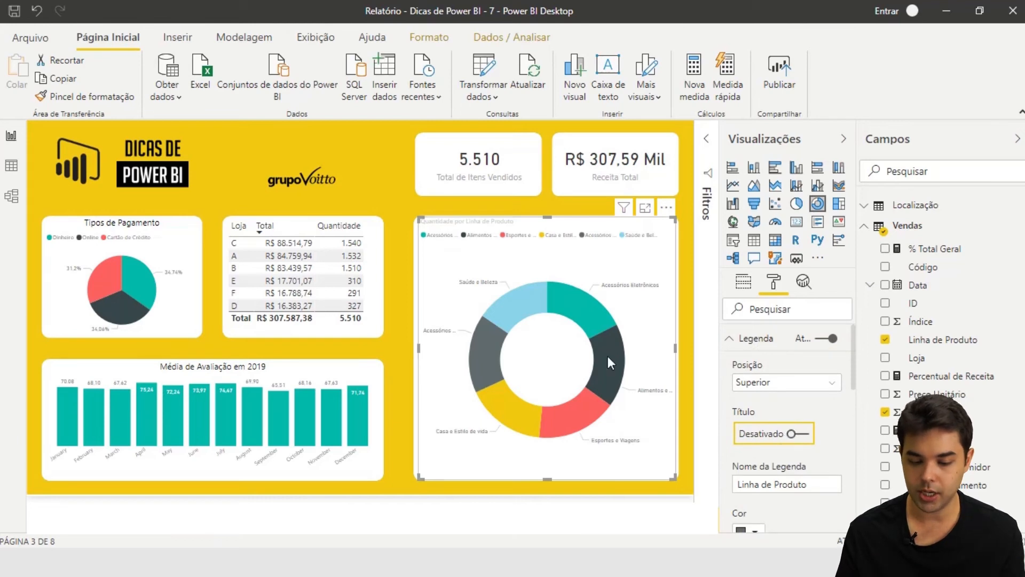
click(797, 436)
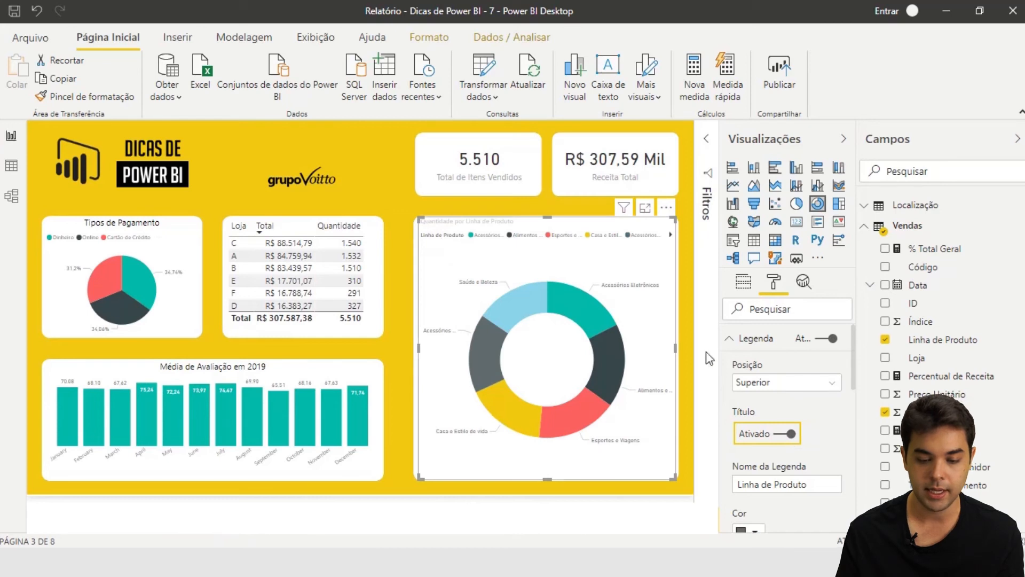
click(790, 434)
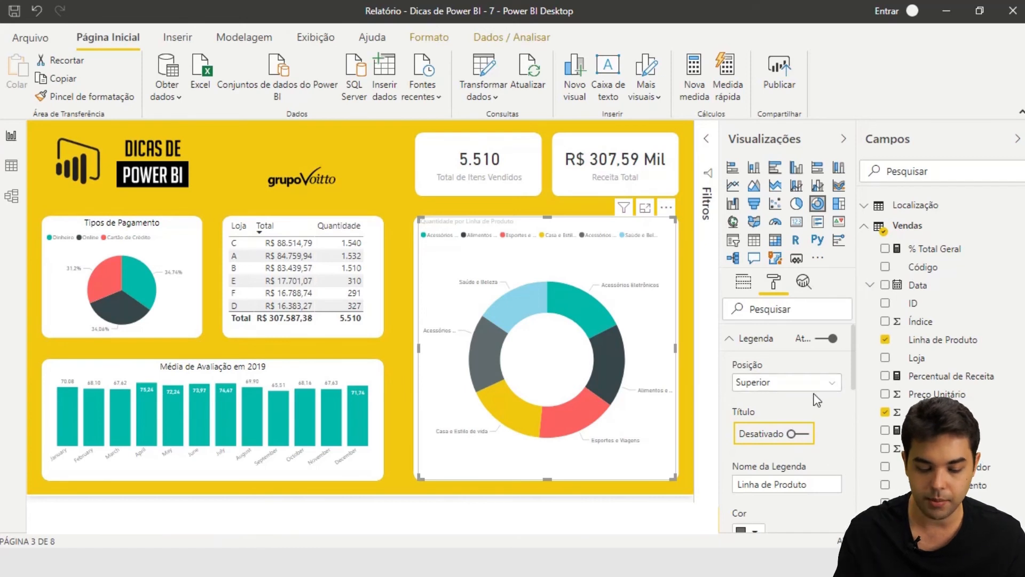
click(756, 344)
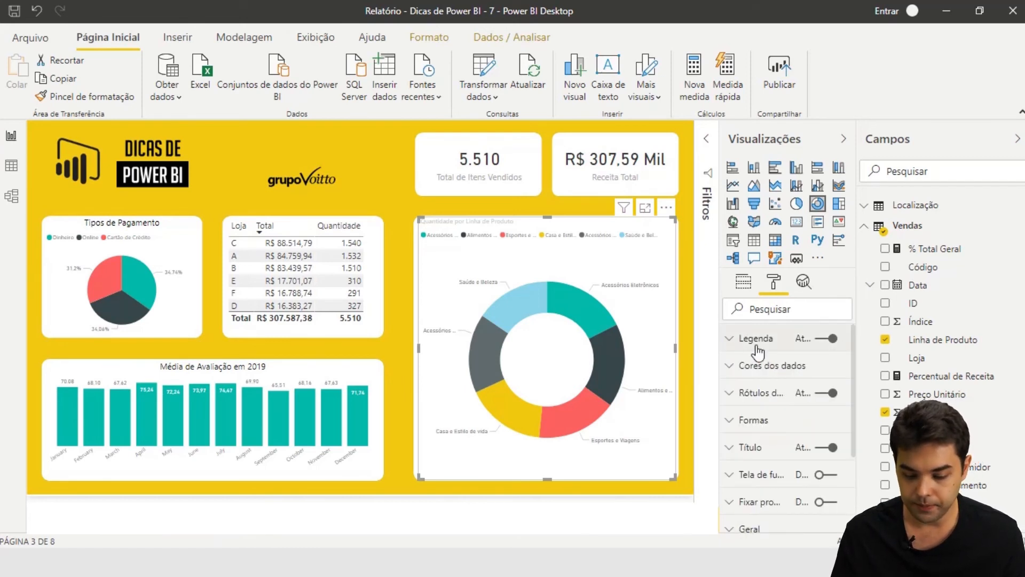
Step: Set the donut chart's detail label style to "Categoria, percentual do total"
click(761, 398)
scroll(800, 424, down, 2)
click(787, 362)
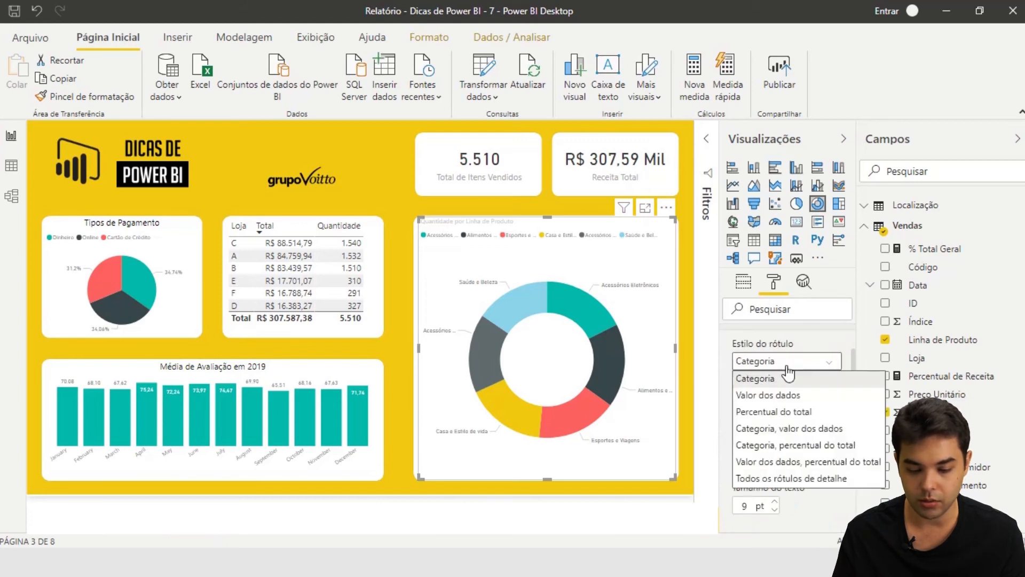
click(816, 448)
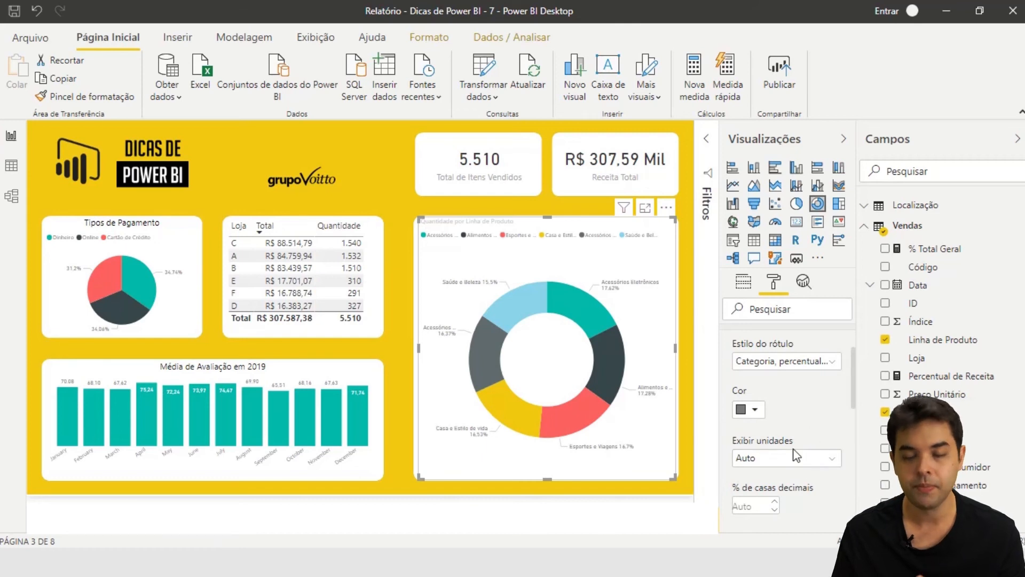
Step: Set the percentage decimal places of the donut chart's detail labels to 1
scroll(798, 460, down, 2)
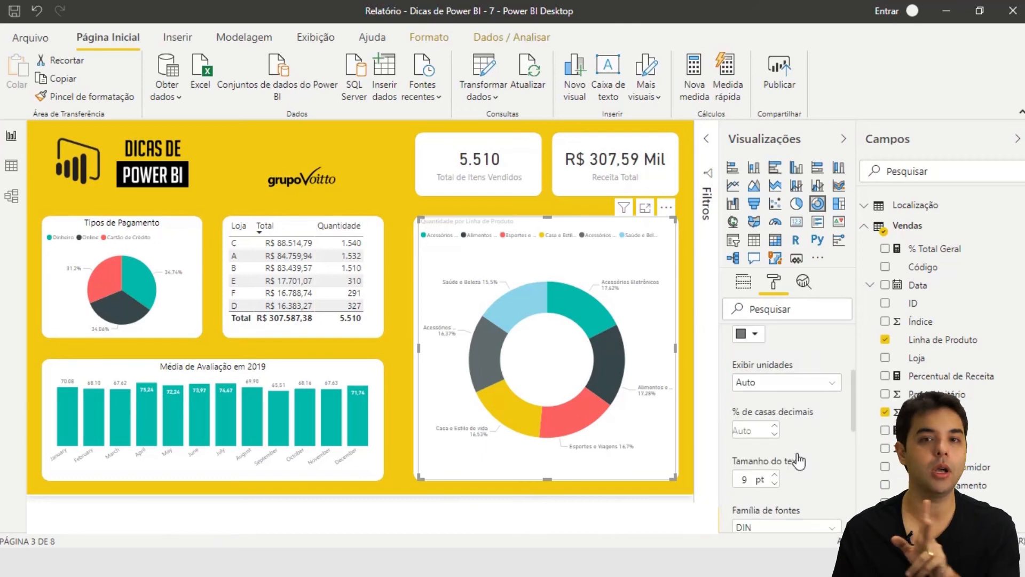
click(774, 427)
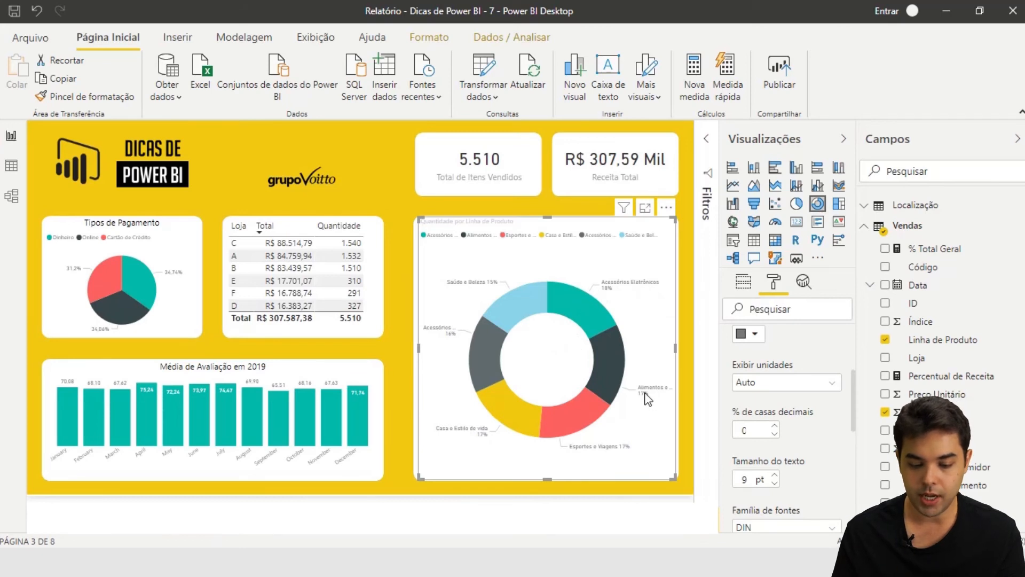
click(774, 426)
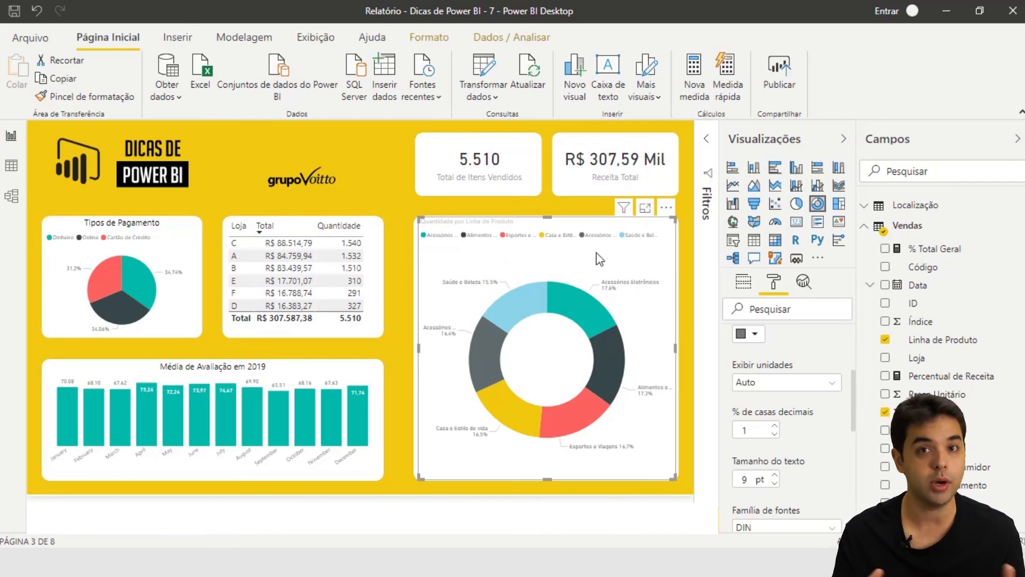
click(687, 278)
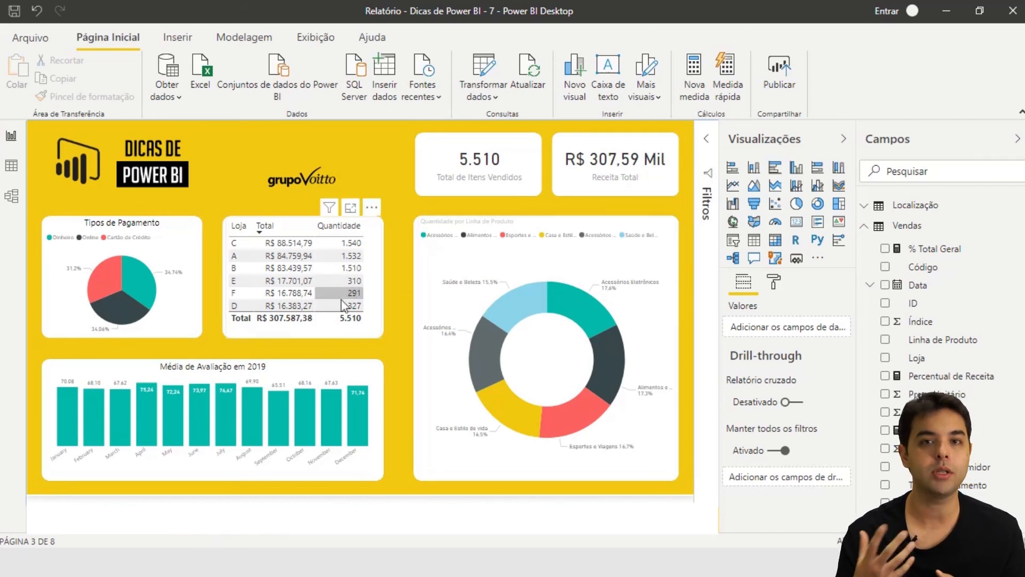
Step: Insert a text box over the area around the grupo Voitto logo and enter "RELATÓRIO" in it
click(178, 42)
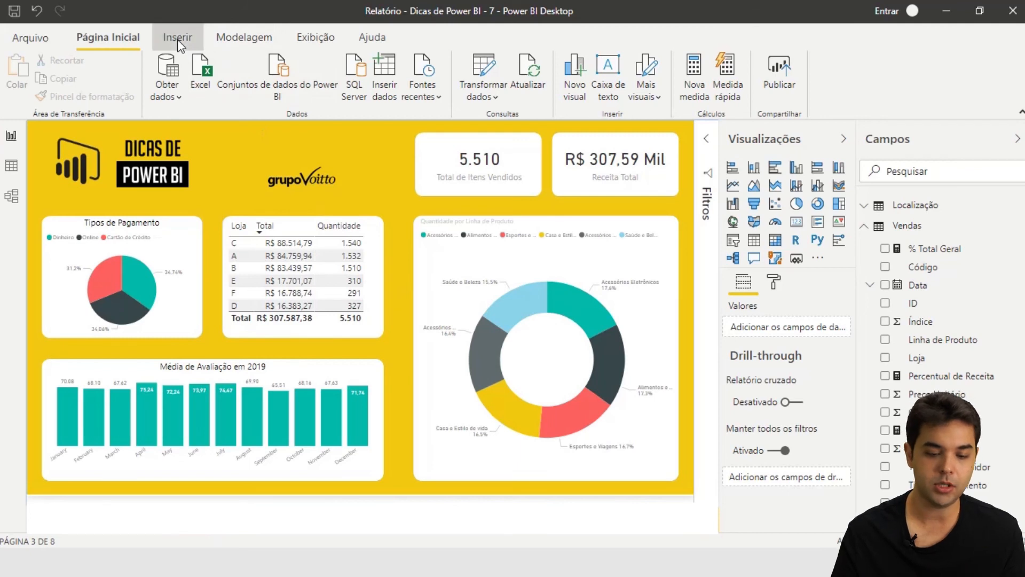
click(372, 75)
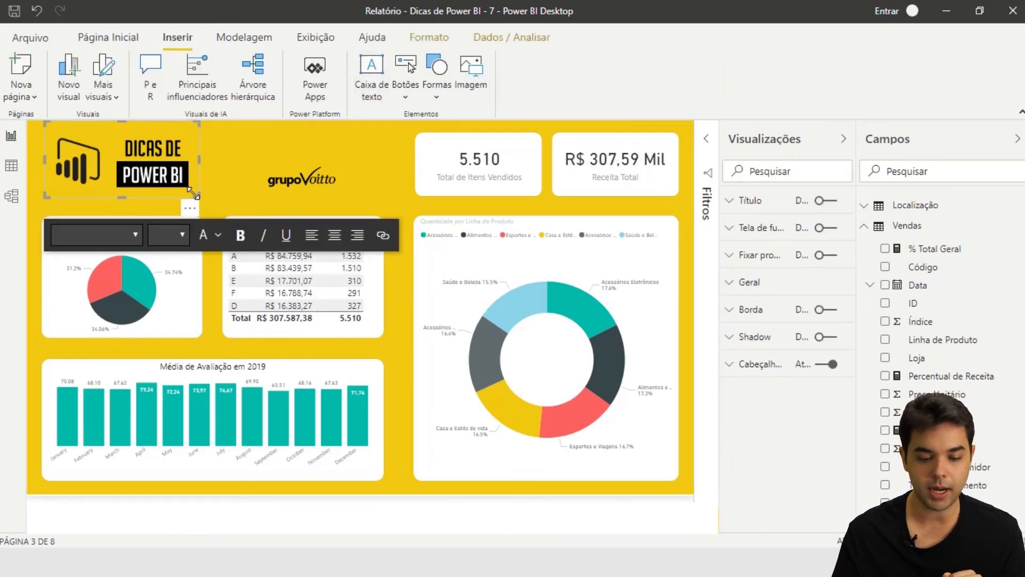
drag(190, 207, 370, 201)
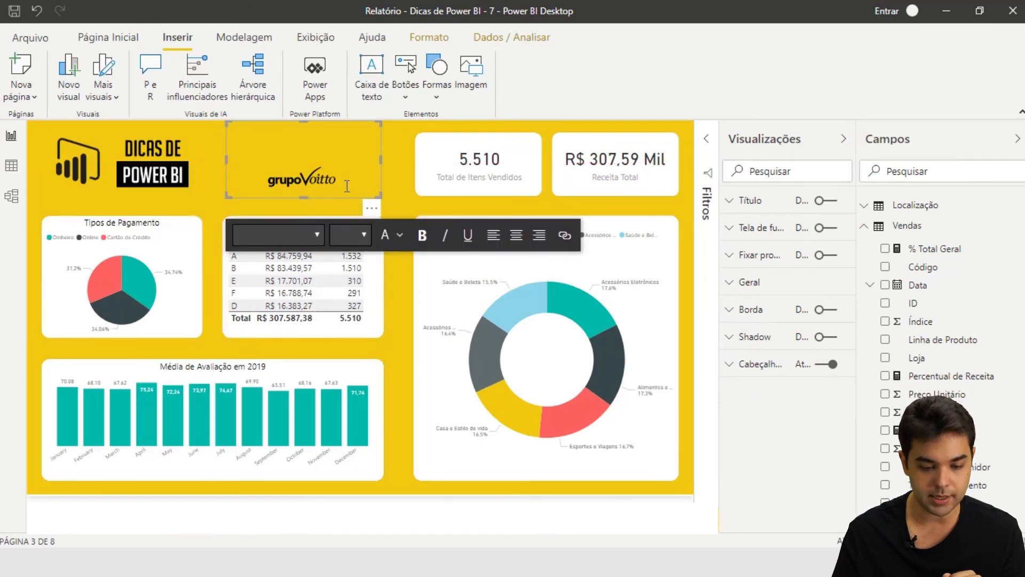
click(347, 186)
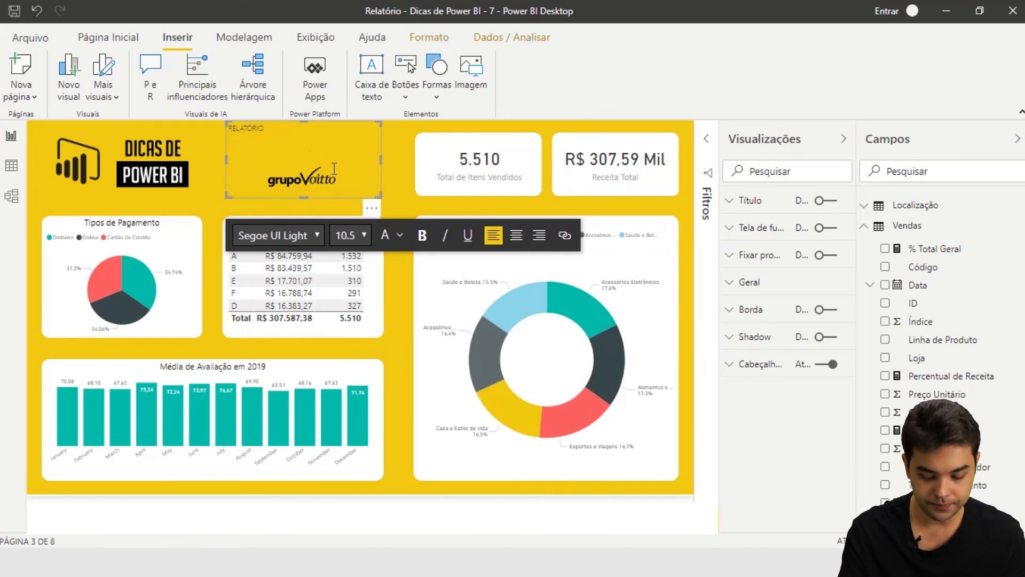
Step: Format the text "RELATÓRIO" in Arial Black, size 28, centred in its text box
drag(282, 133, 228, 132)
click(244, 123)
double_click(246, 131)
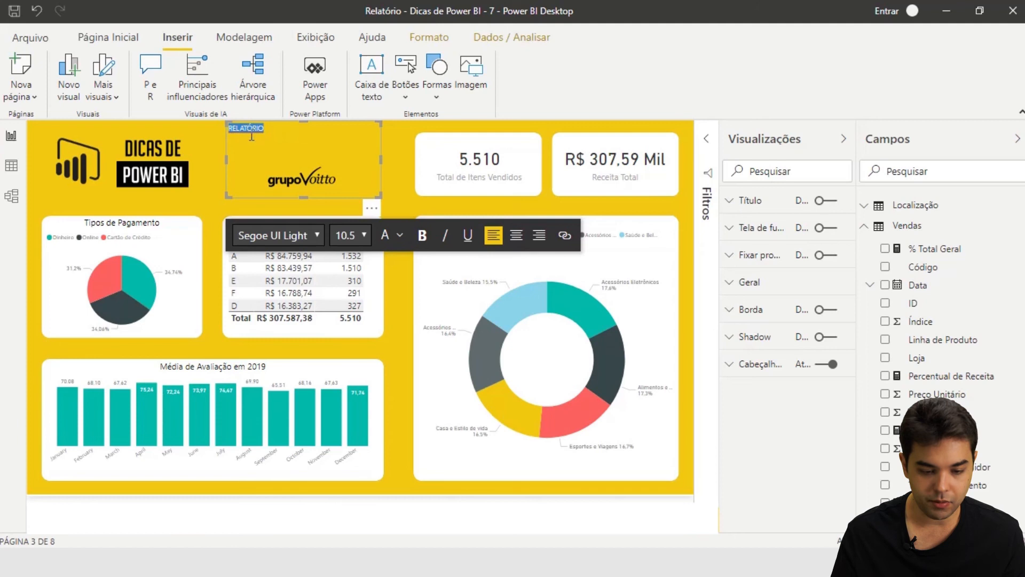
click(319, 234)
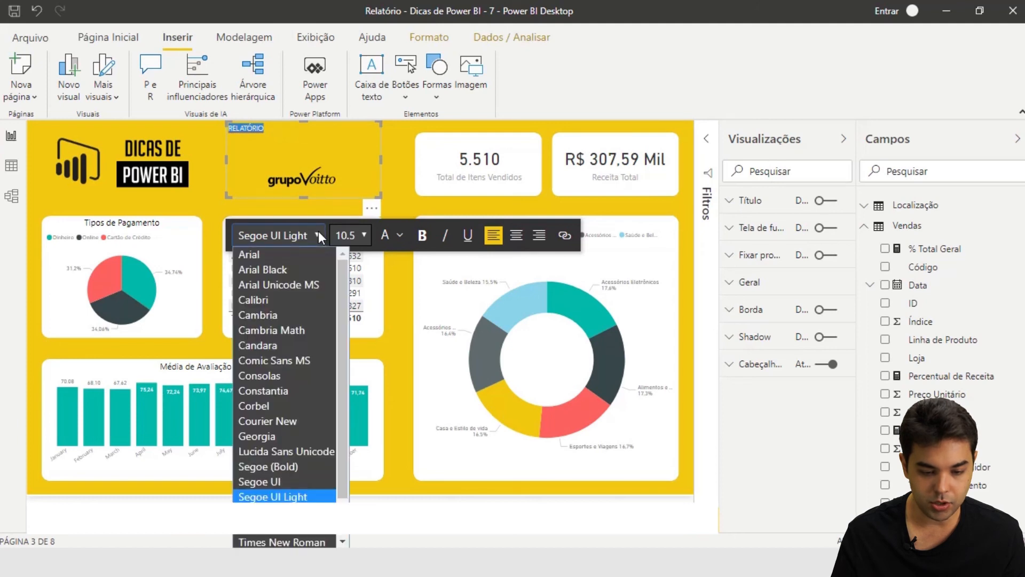
click(300, 268)
click(363, 236)
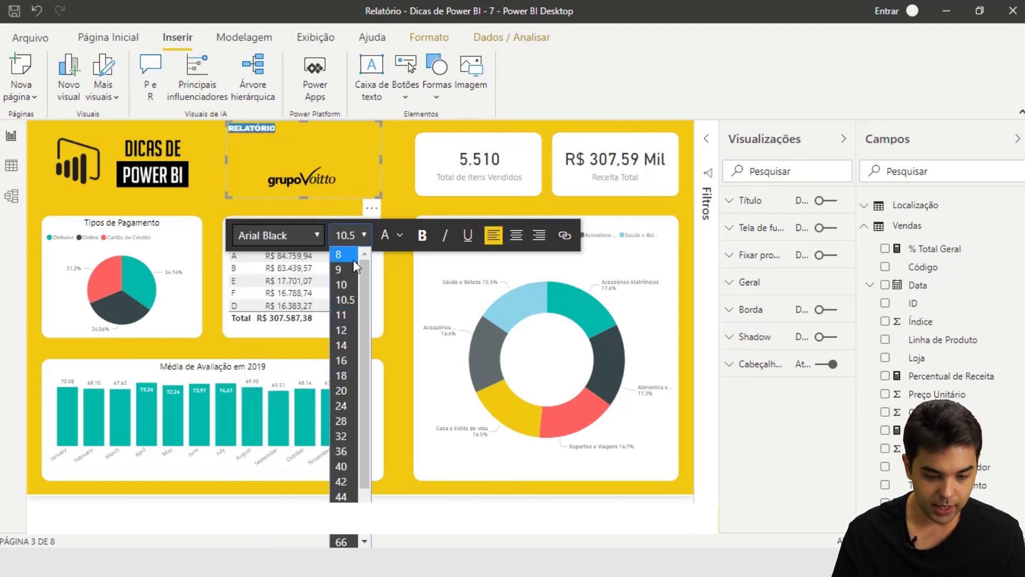
click(349, 375)
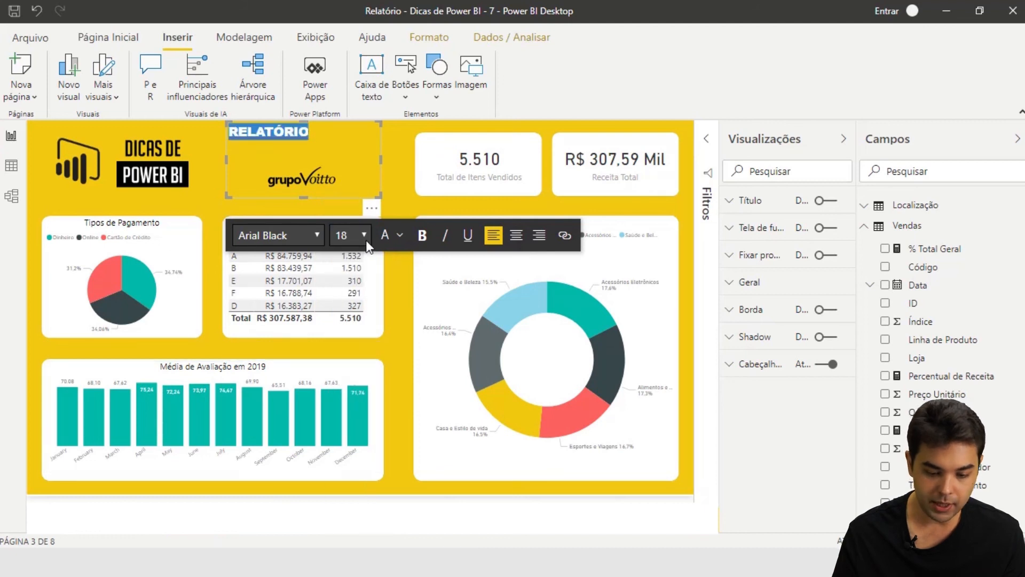
click(515, 239)
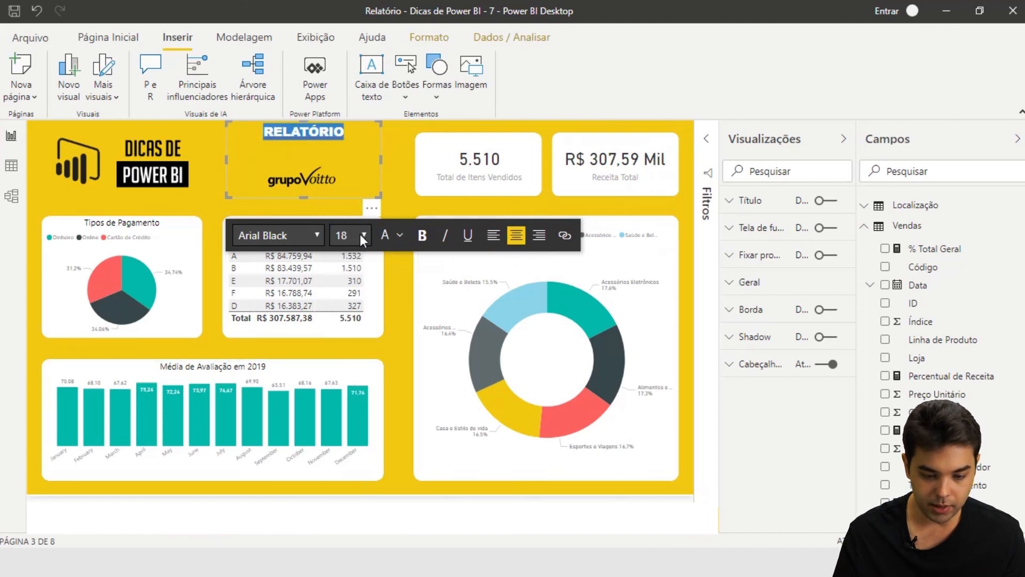
click(362, 235)
click(346, 417)
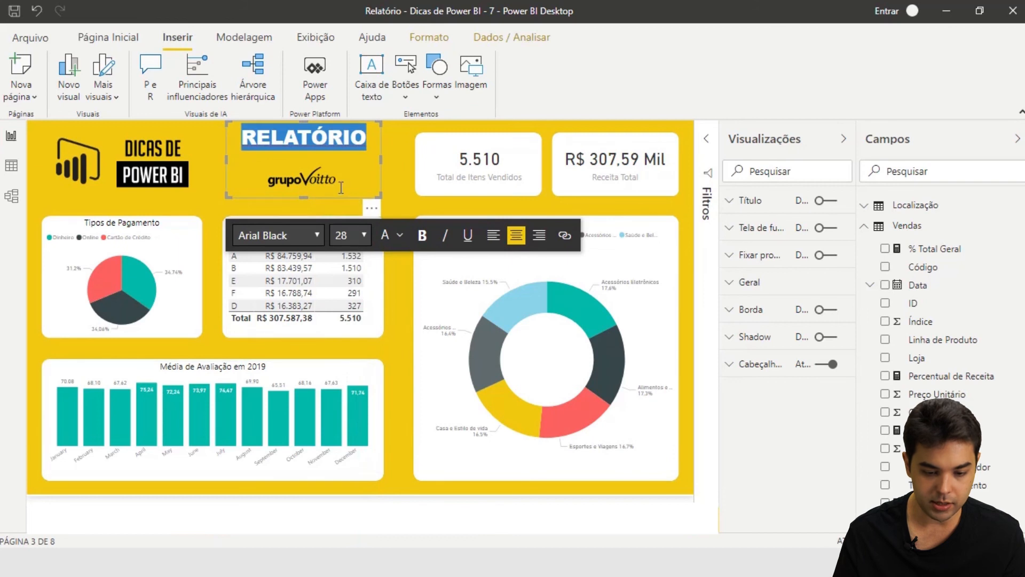
click(378, 172)
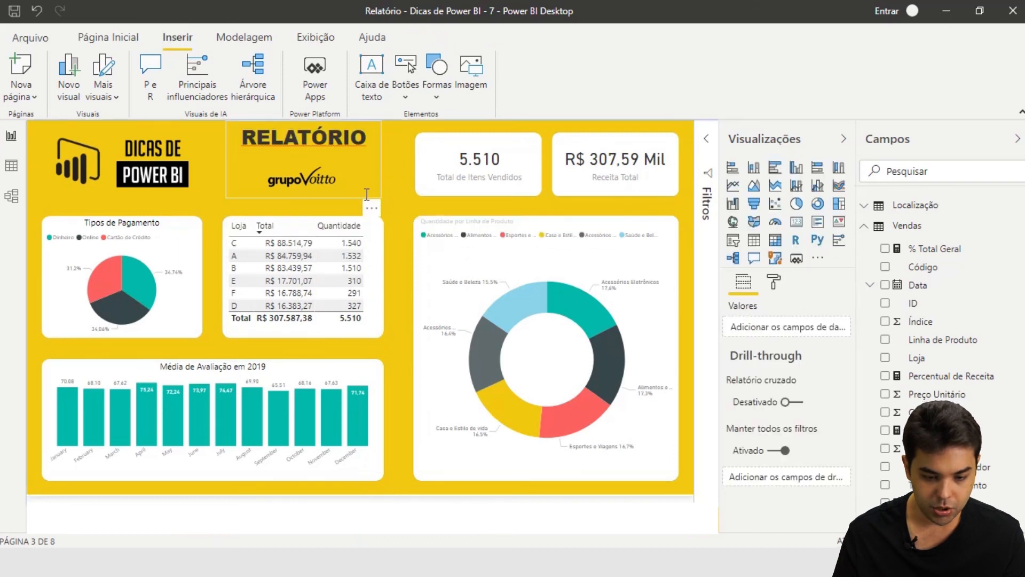